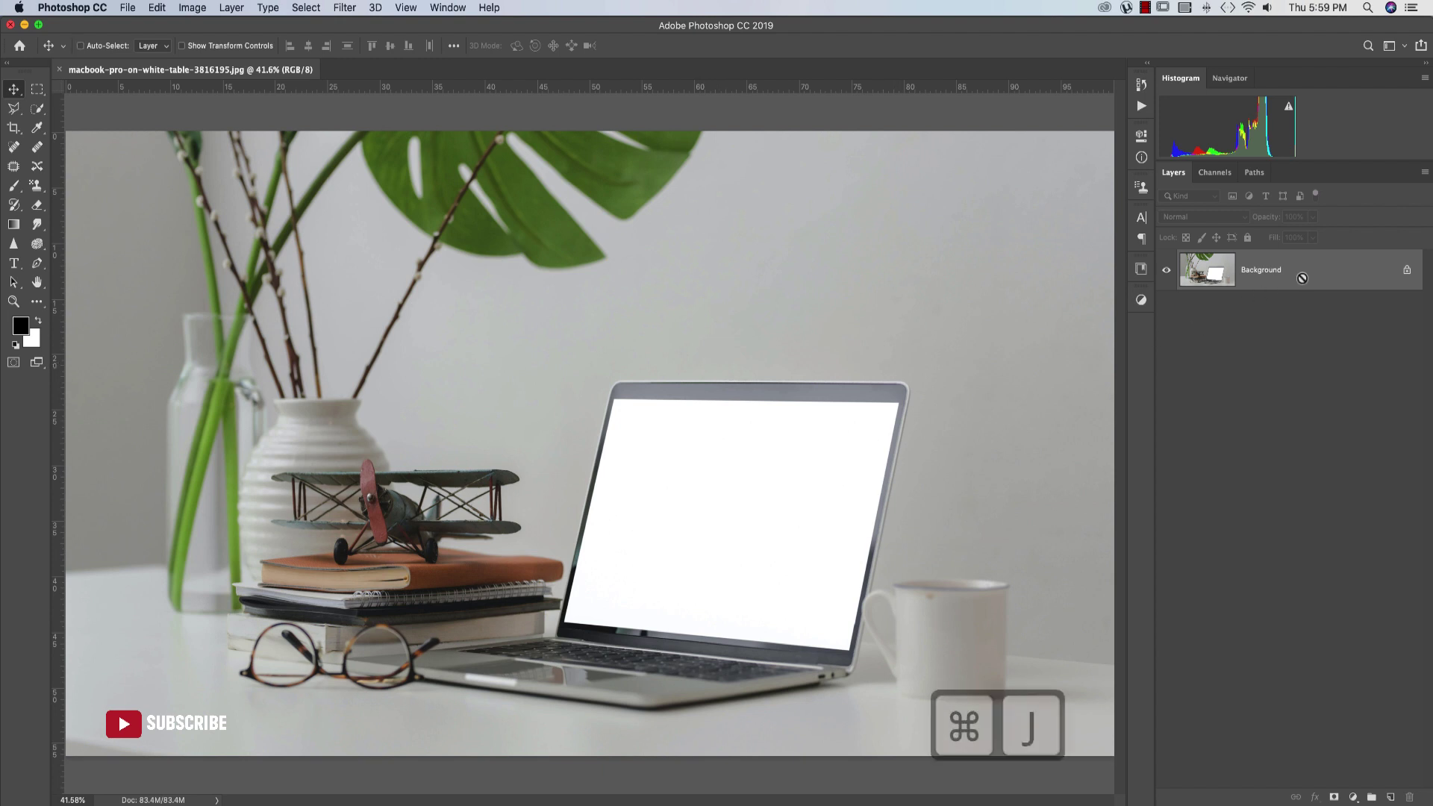
Duplicate the laptop photo onto a new layer.
key("super+j")
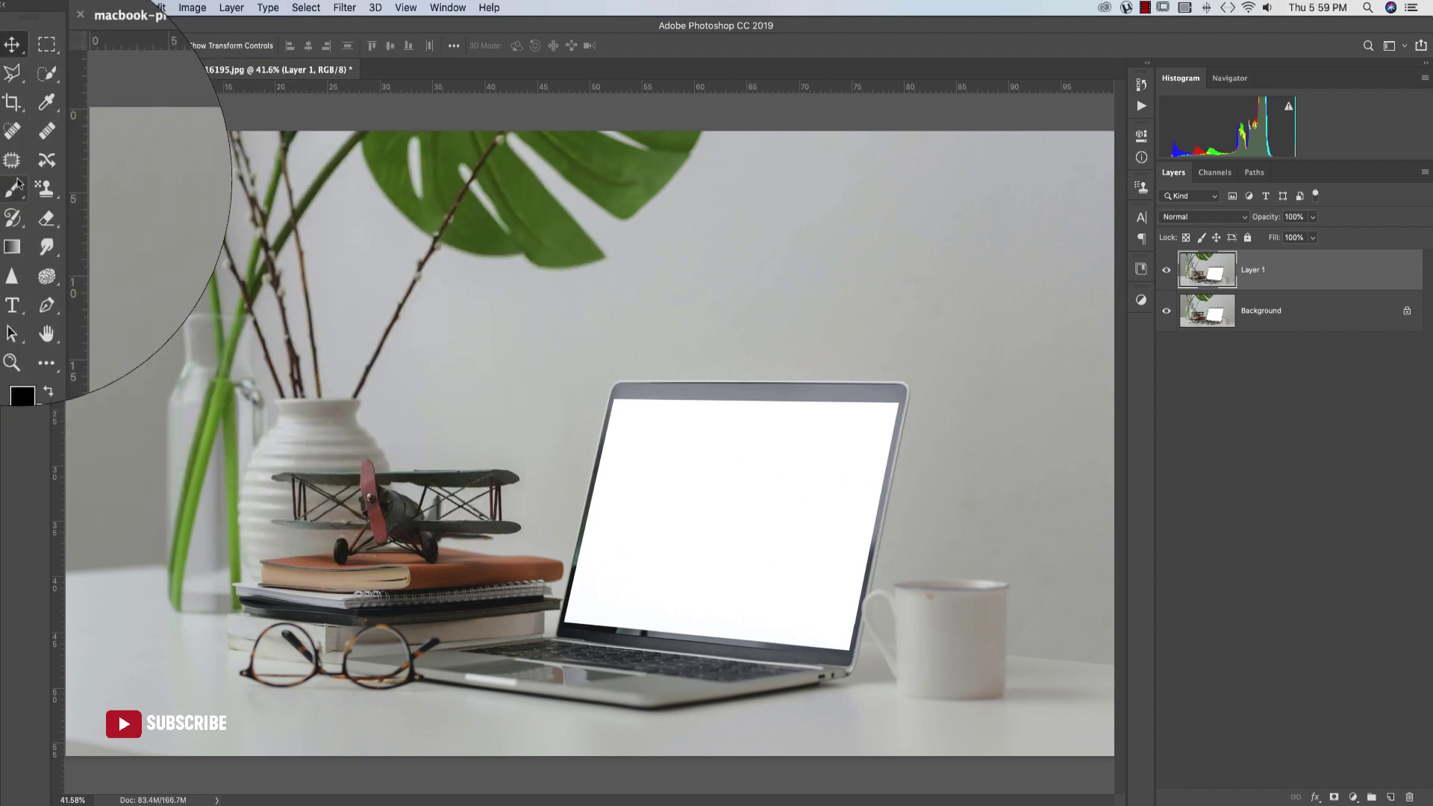
left_click(36, 301)
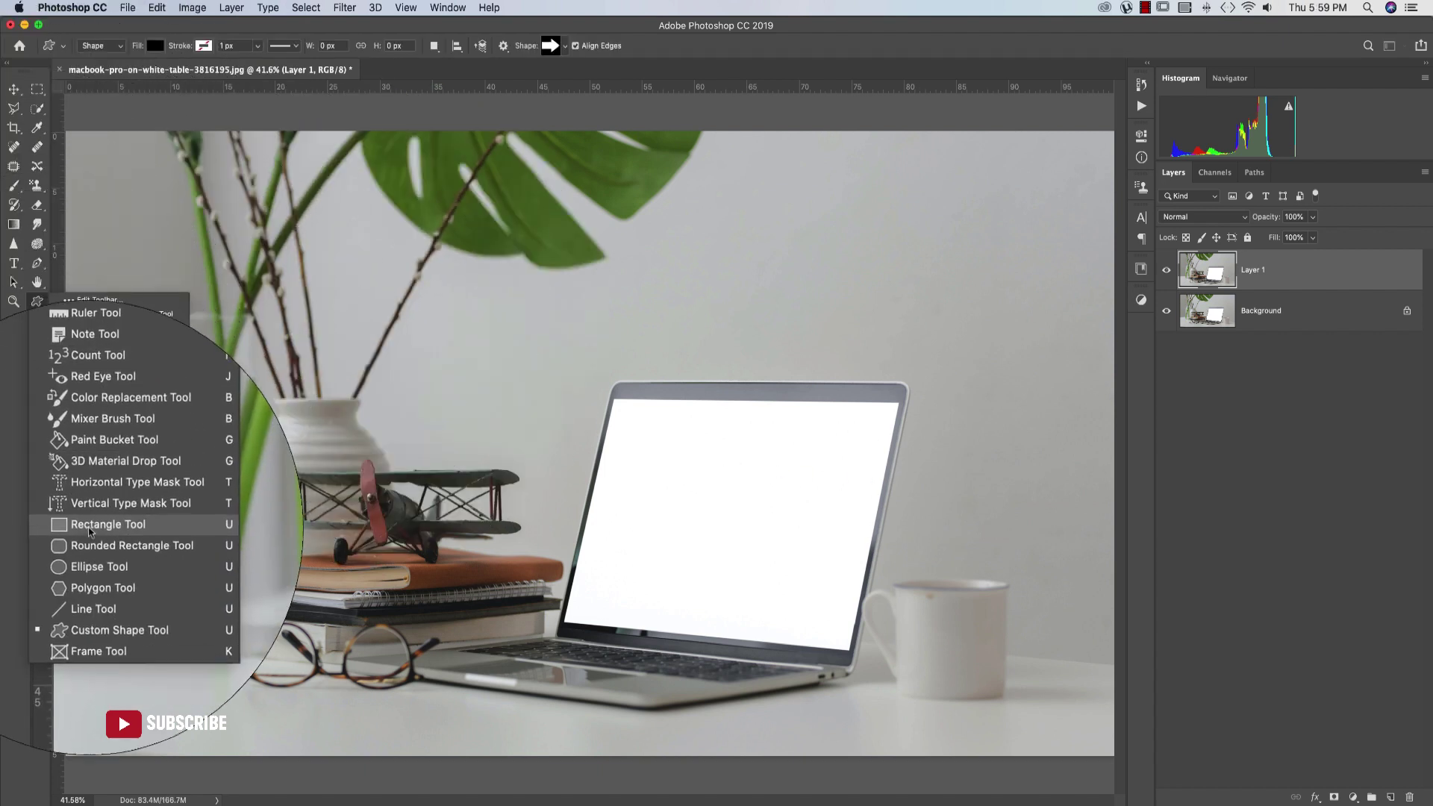
left_click(89, 524)
Create a black 1366 × 768 px rectangle layer, Rectangle 1, over the laptop screen.
left_click(605, 415)
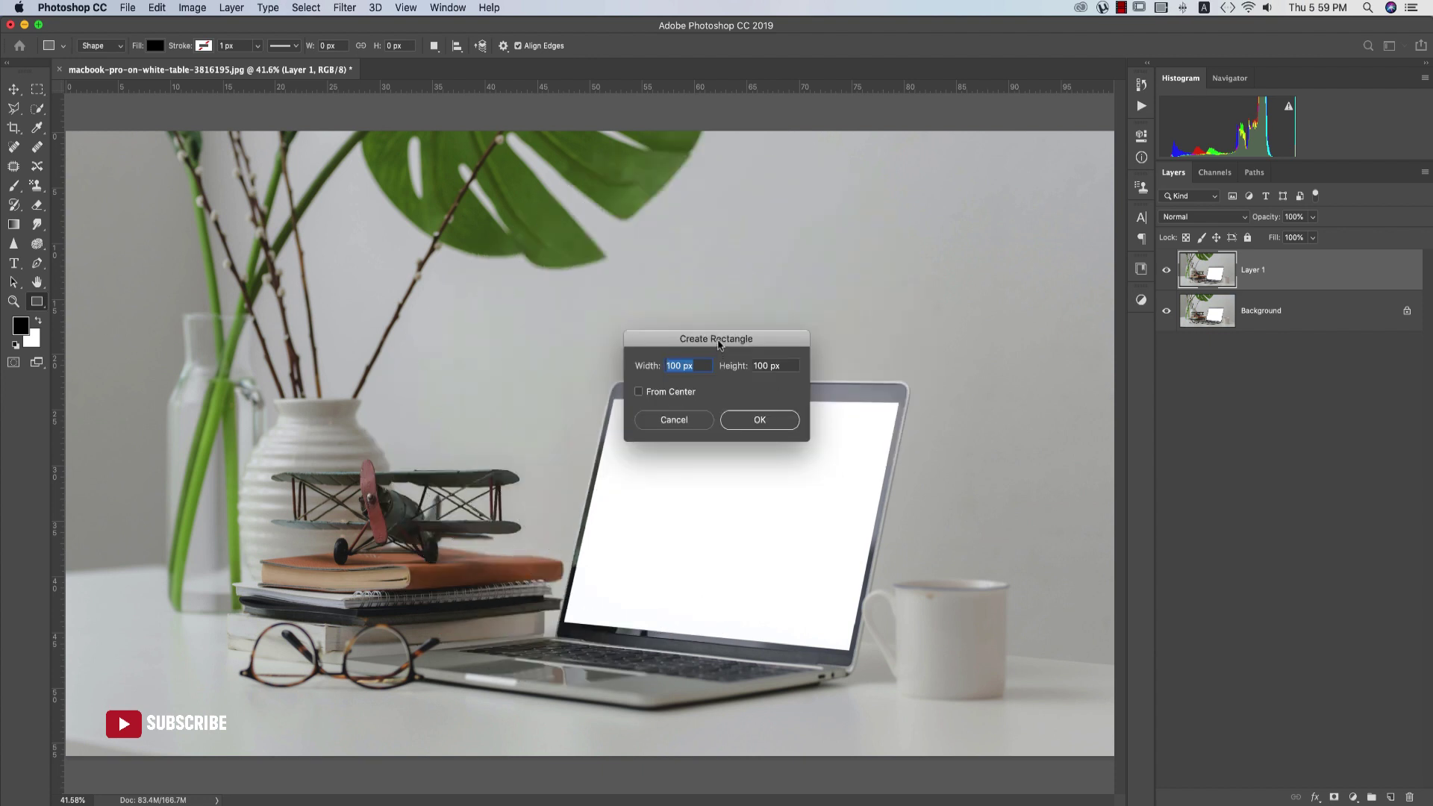
type("1366")
key("Tab")
type("7")
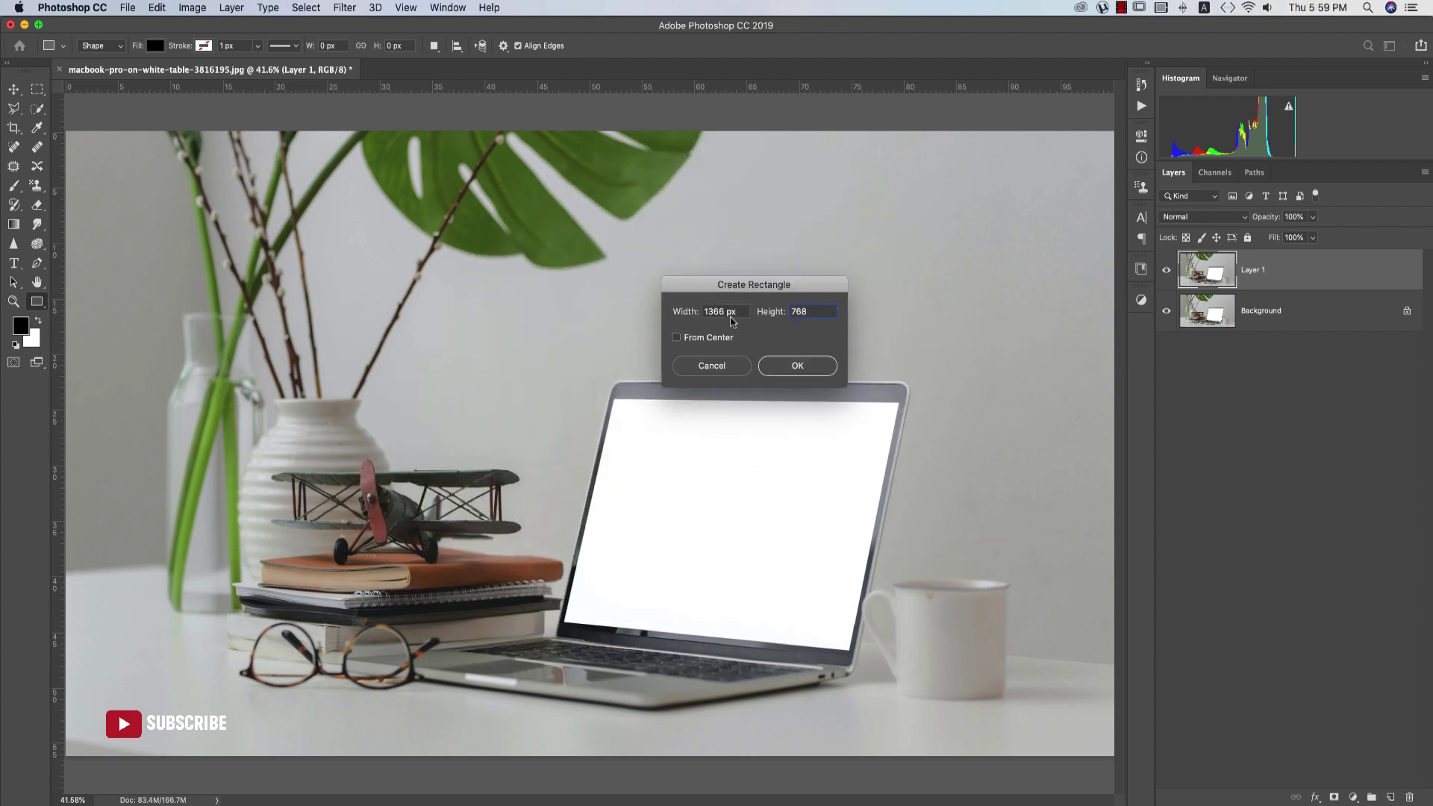
left_click_drag(749, 289, 784, 307)
key("Tab")
key("Return")
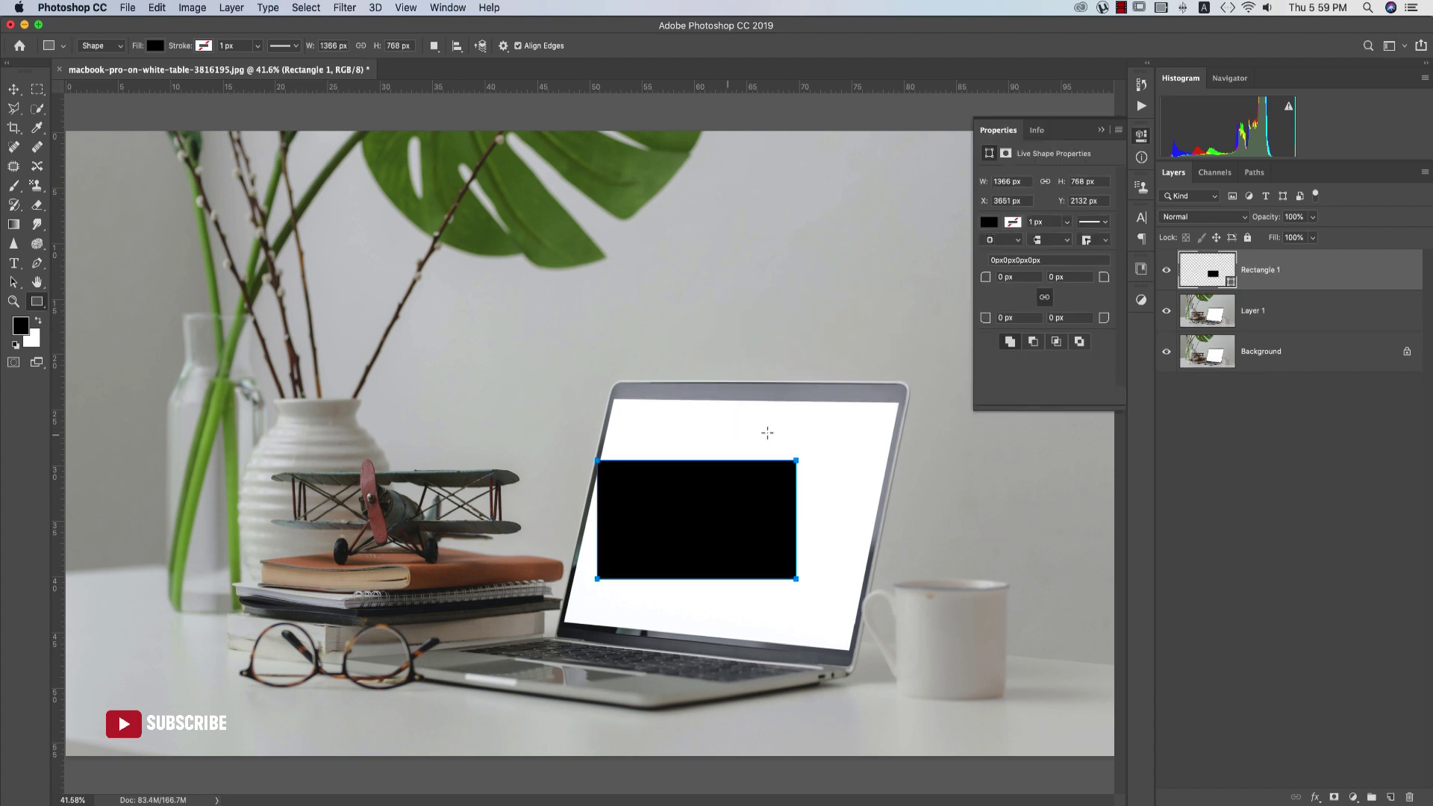
left_click(1101, 132)
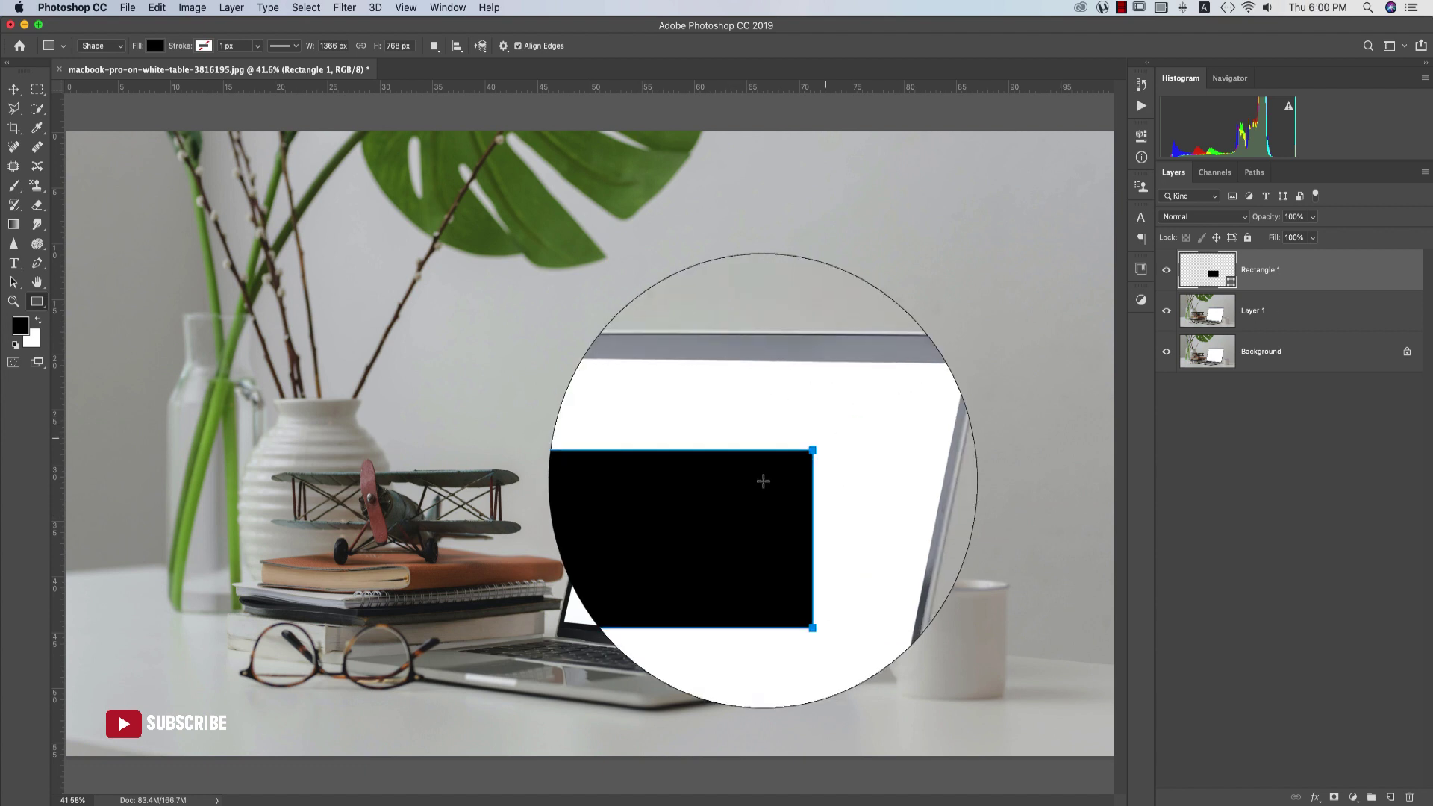
right_click(1273, 273)
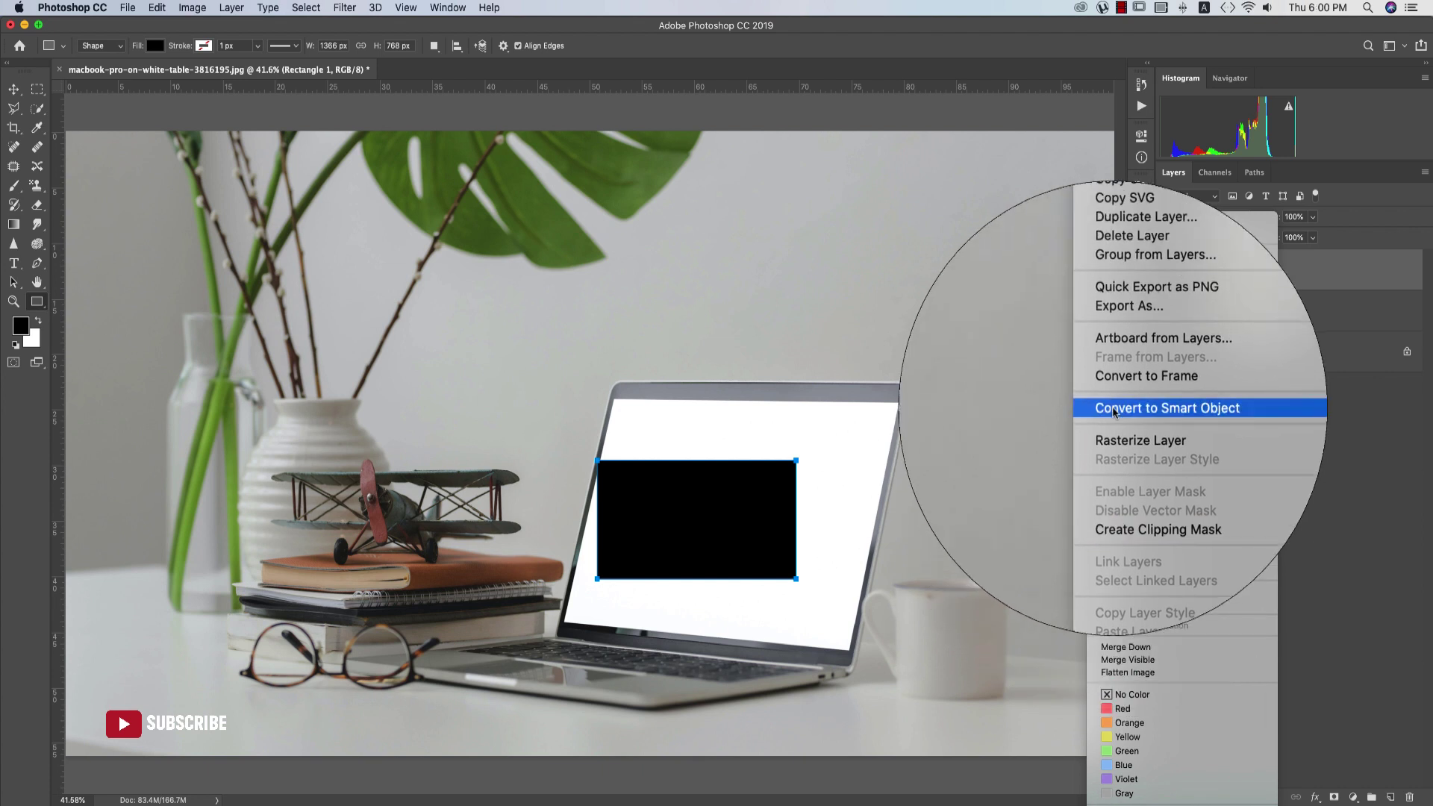
Convert Rectangle 1 to a smart object and distort its four corners onto the laptop screen's corners.
left_click(1119, 407)
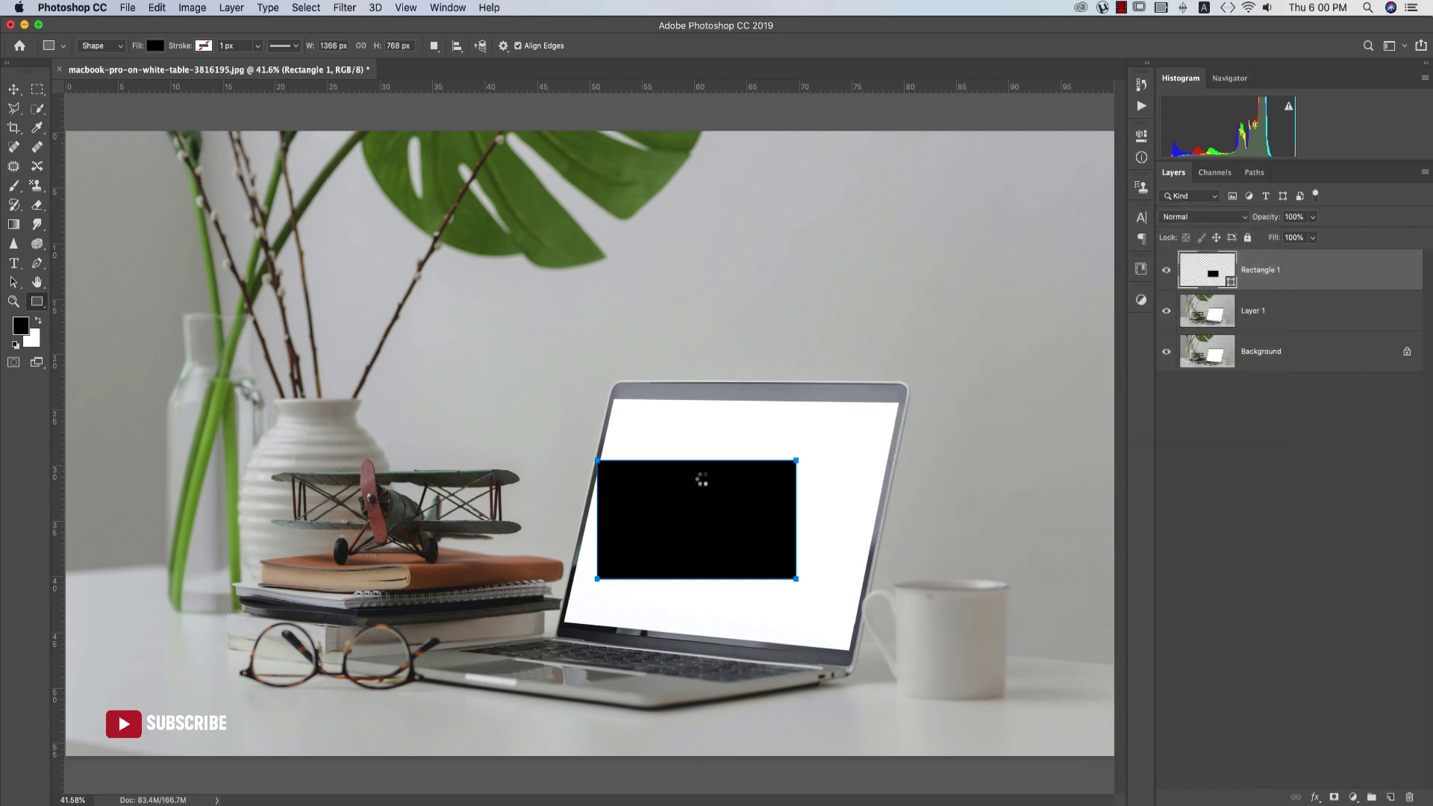
key("super+t")
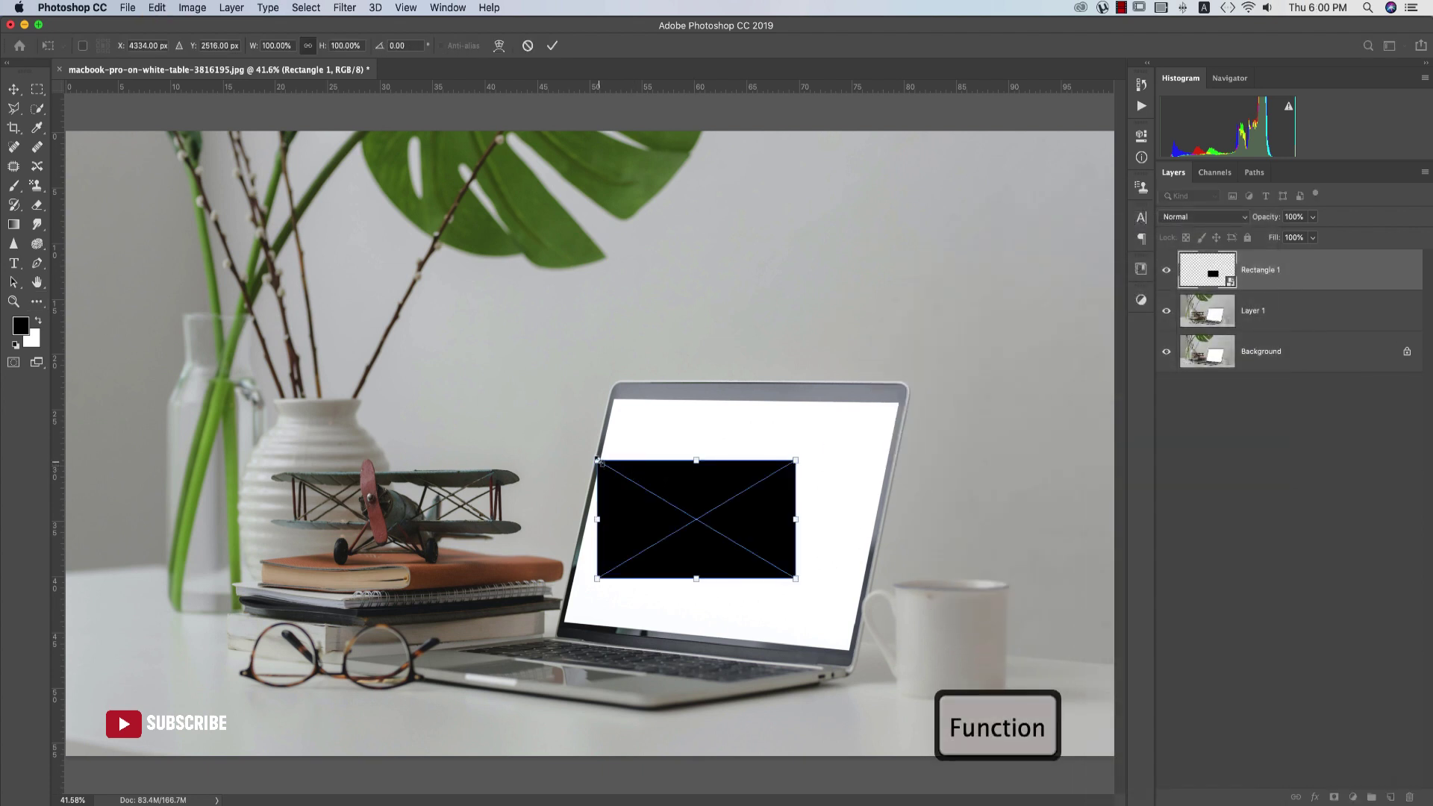
left_click_drag(599, 462, 609, 413)
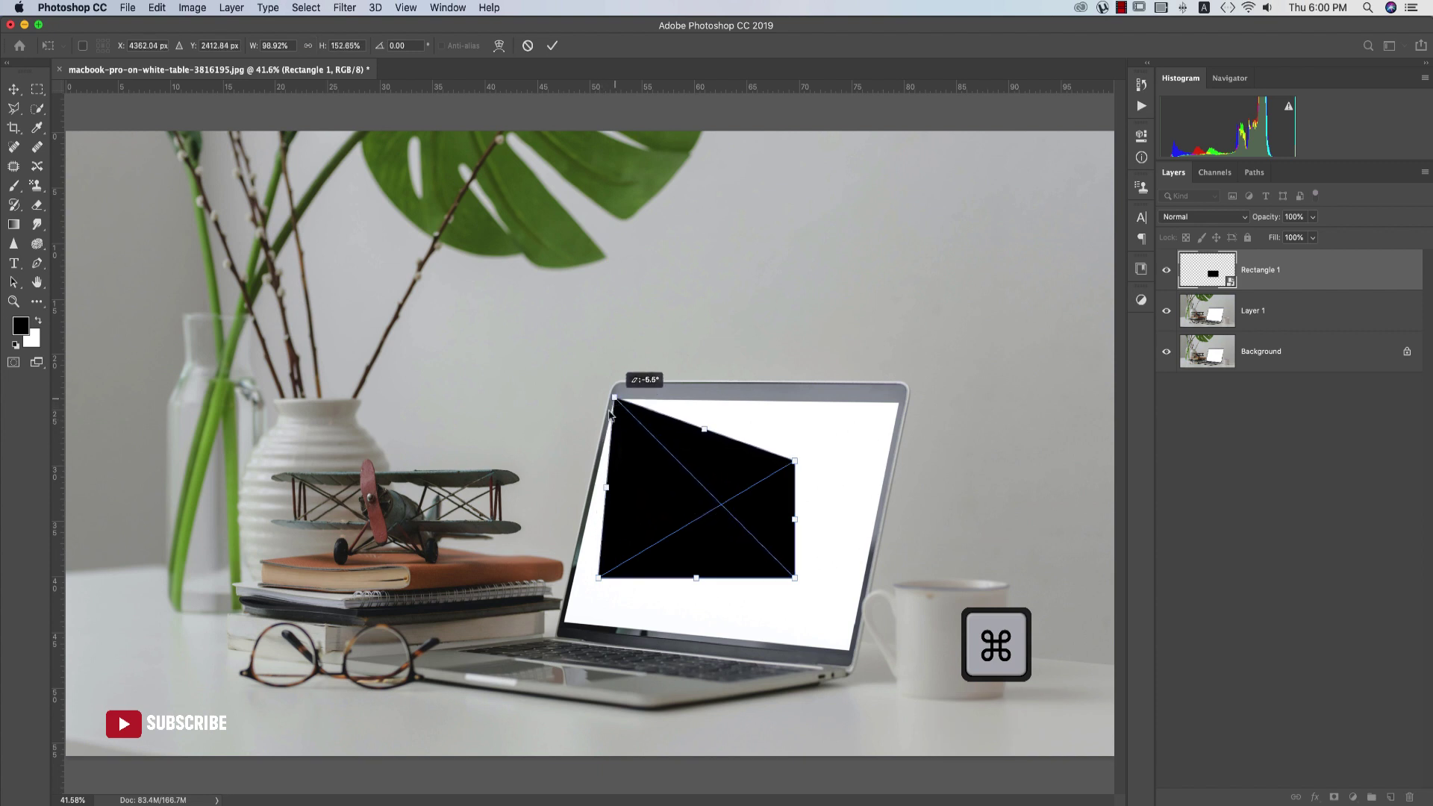
left_click_drag(599, 578, 564, 626)
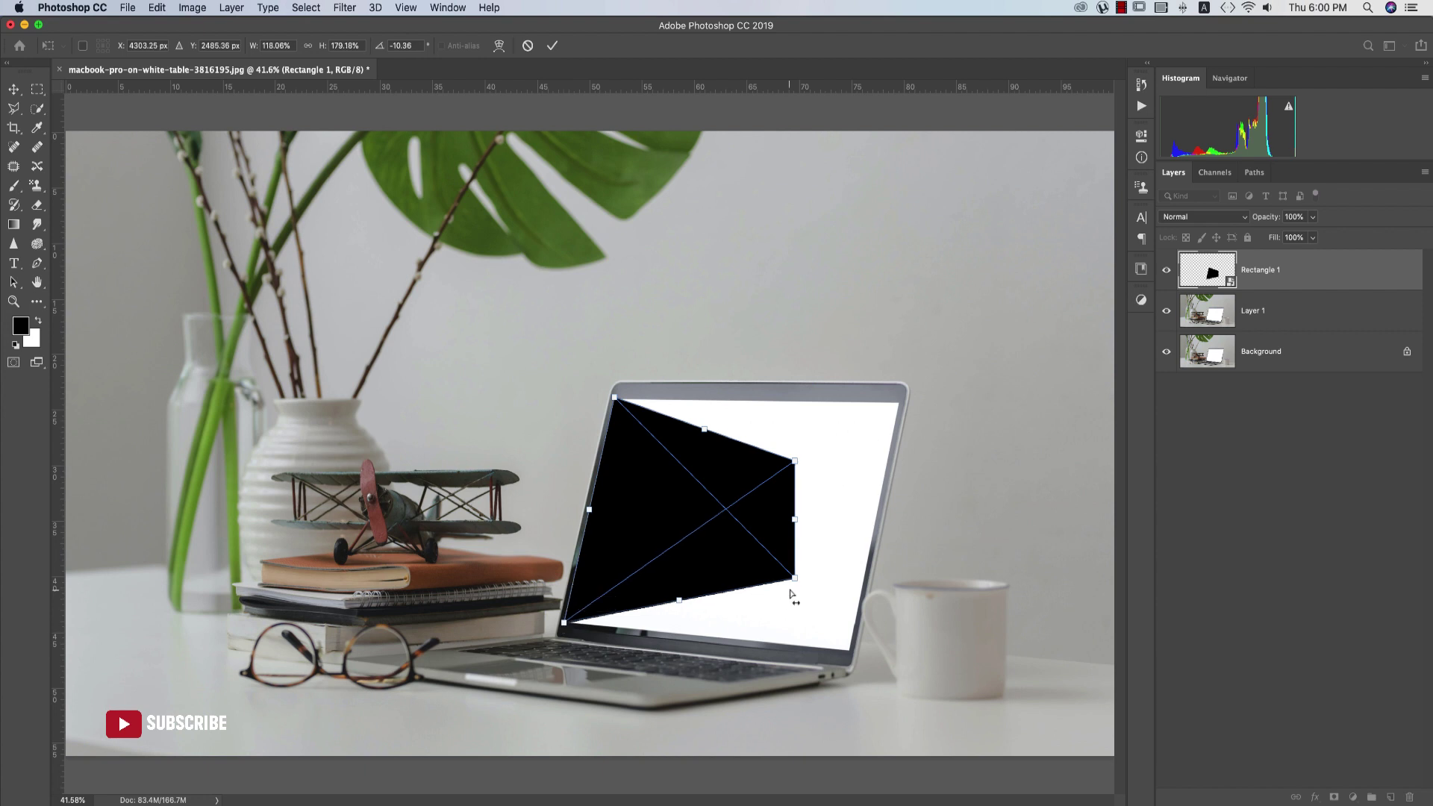
left_click_drag(794, 577, 852, 654)
left_click_drag(796, 466, 899, 404)
Commit the distortion and lower Rectangle 1's opacity to 61%.
key("Return")
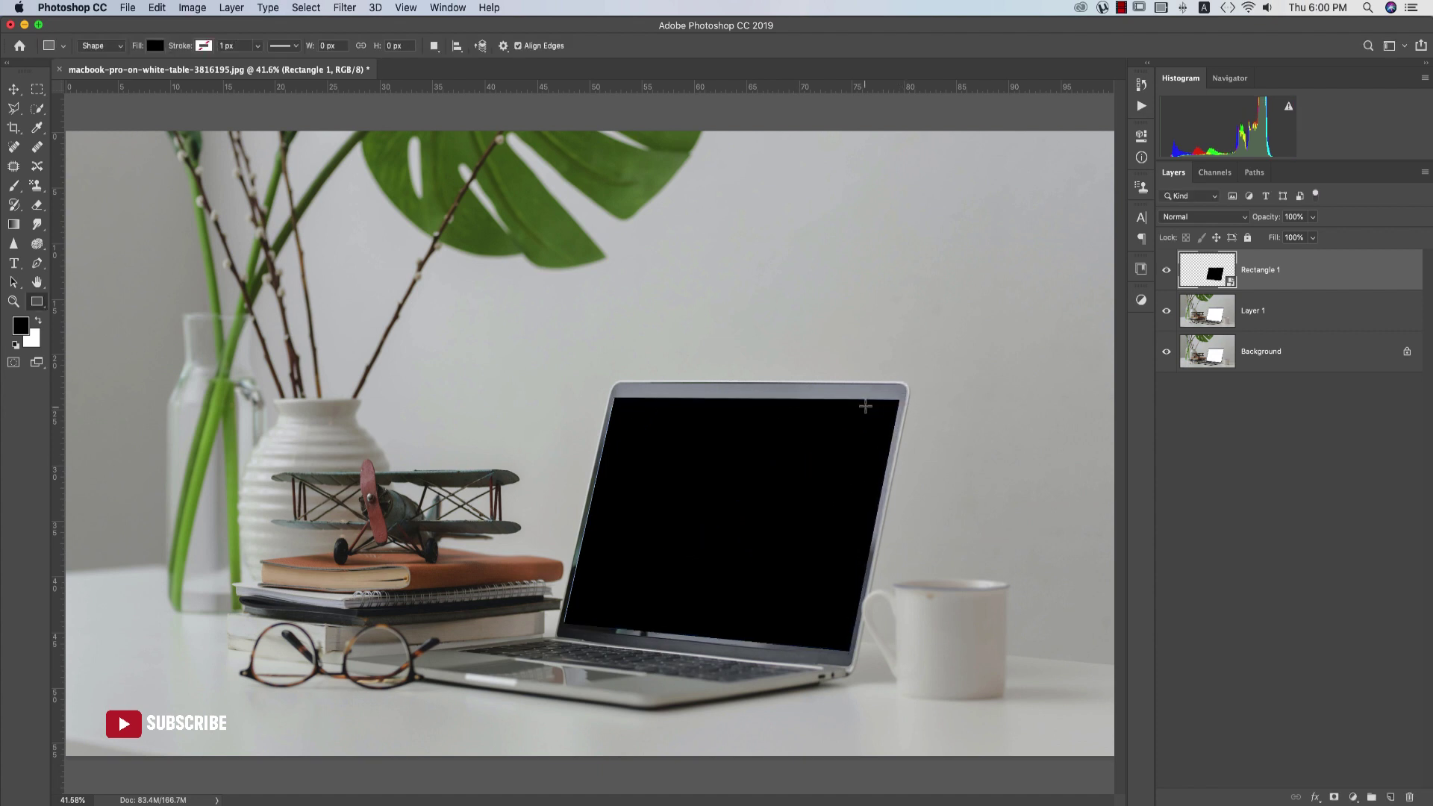
scroll(564, 629, "up", 10)
scroll(592, 585, "down", 9)
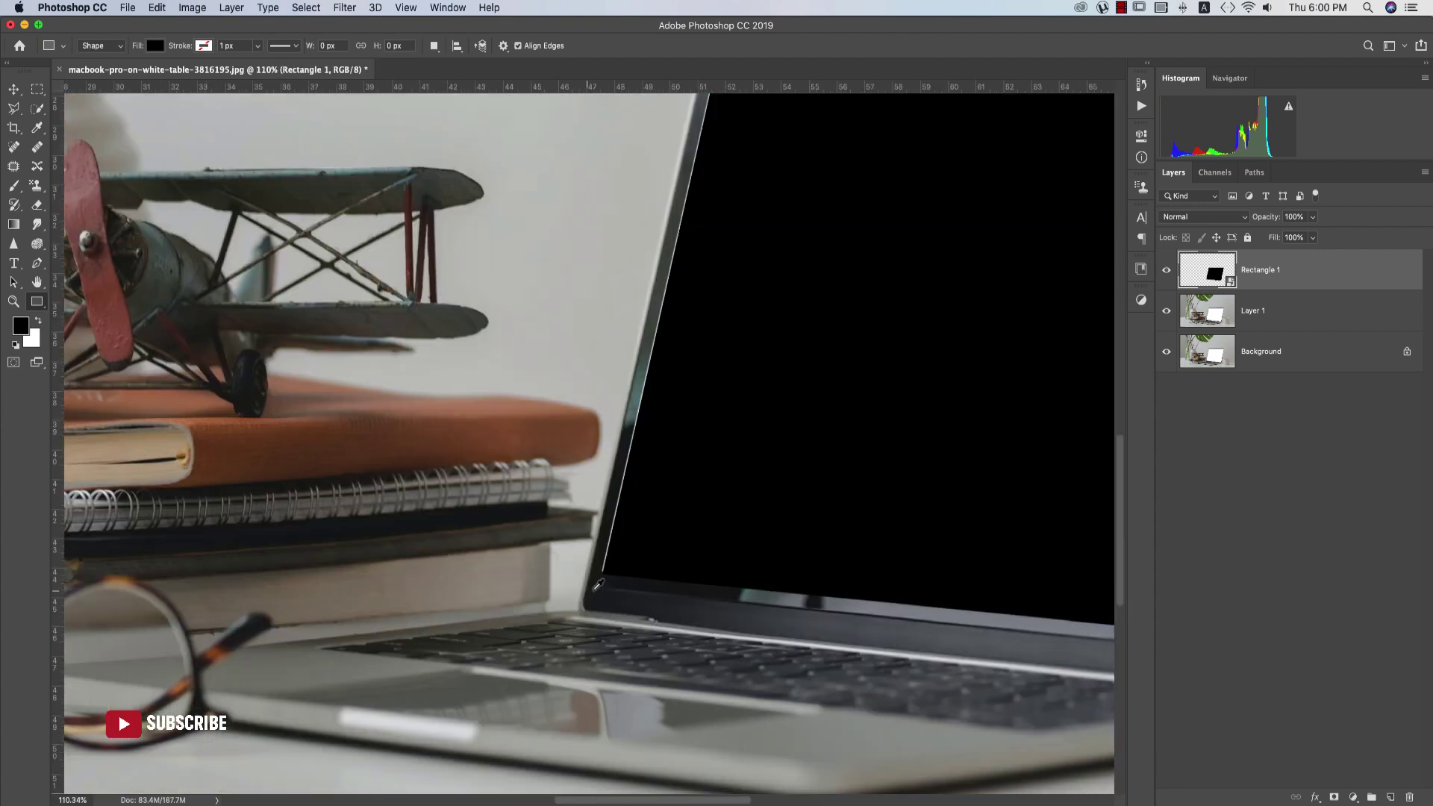
left_click(1312, 216)
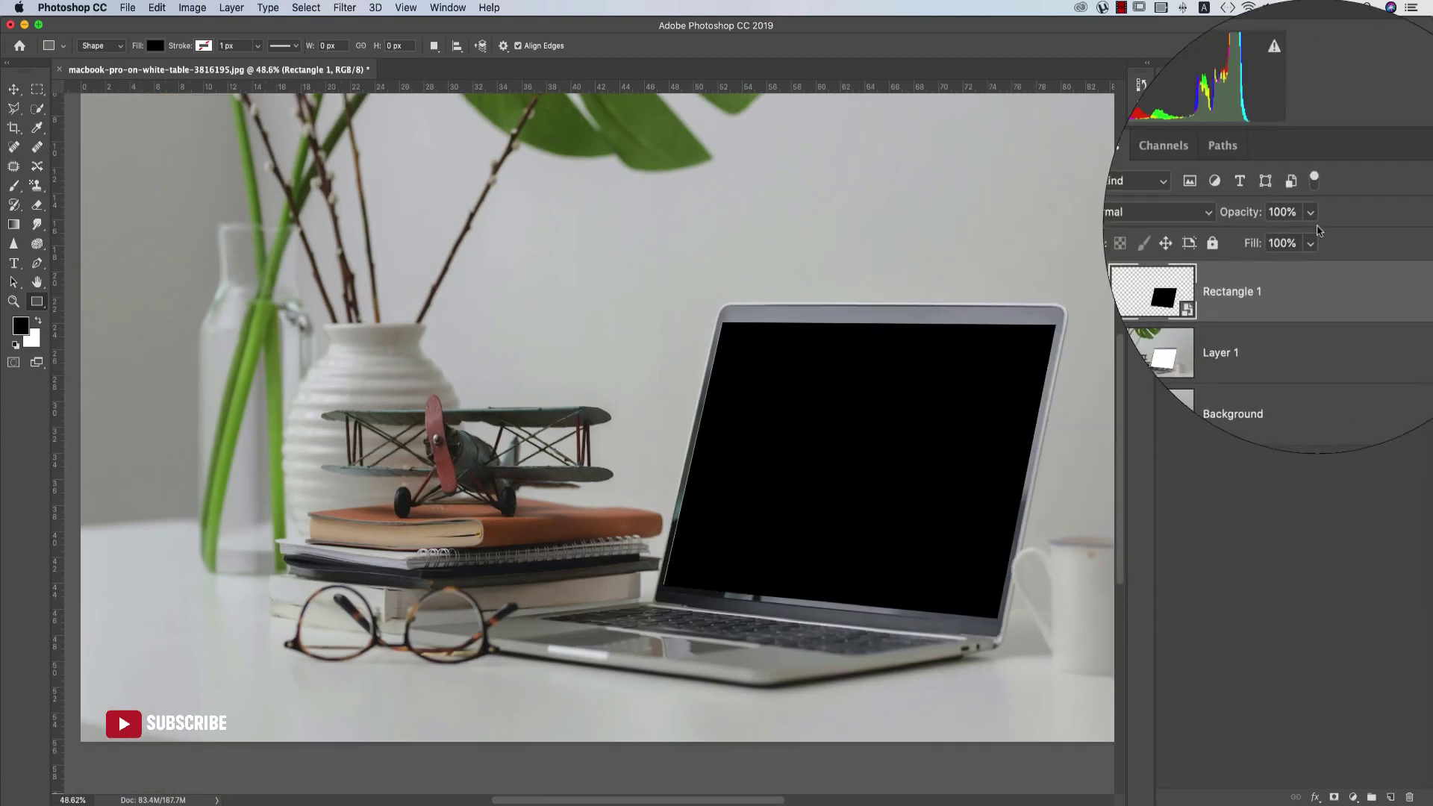
left_click_drag(1295, 236, 1287, 236)
scroll(554, 299, "up", 10)
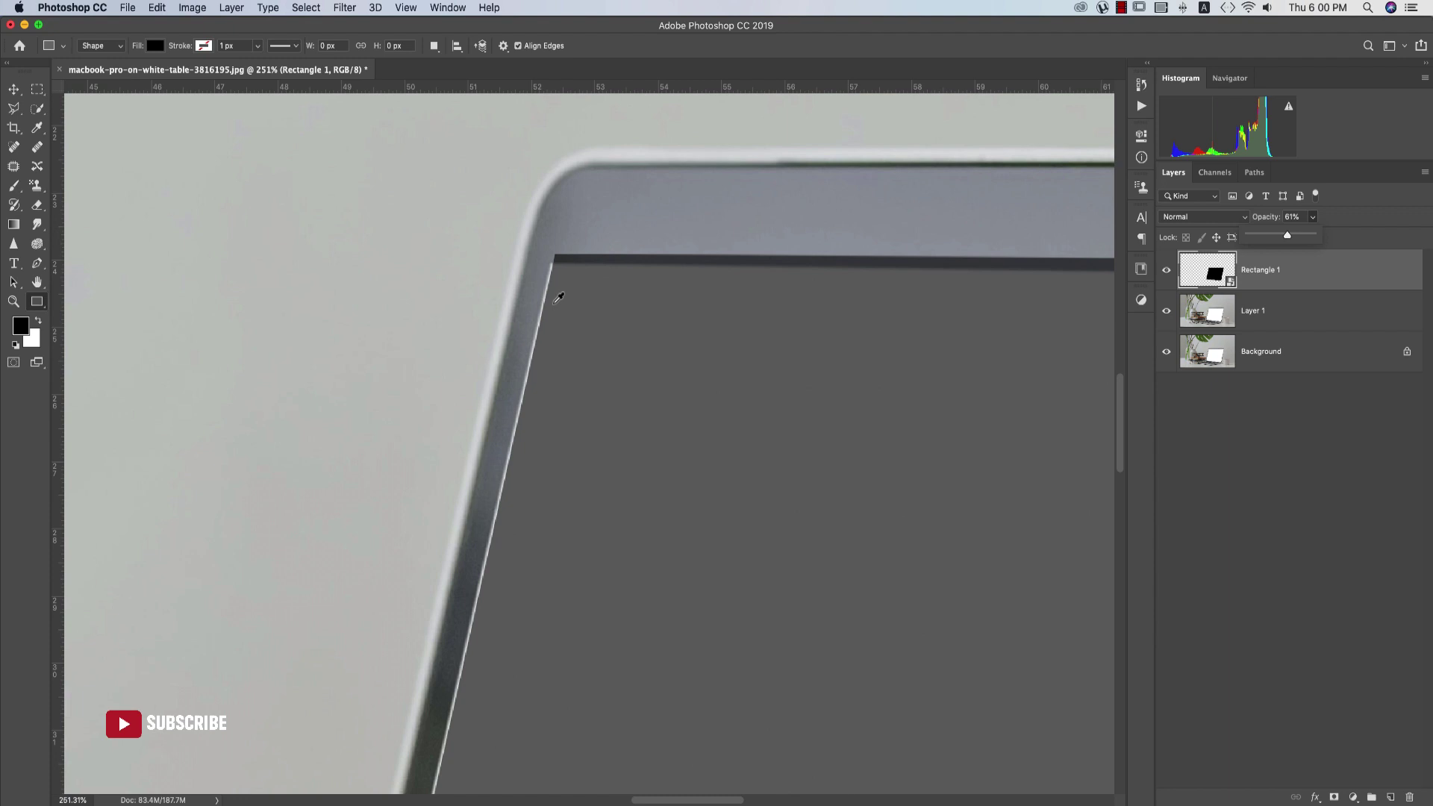
Refine the rectangle's corners to match the laptop display's corners exactly and commit.
key("super+t")
left_click_drag(551, 306, 551, 256)
key("super+z")
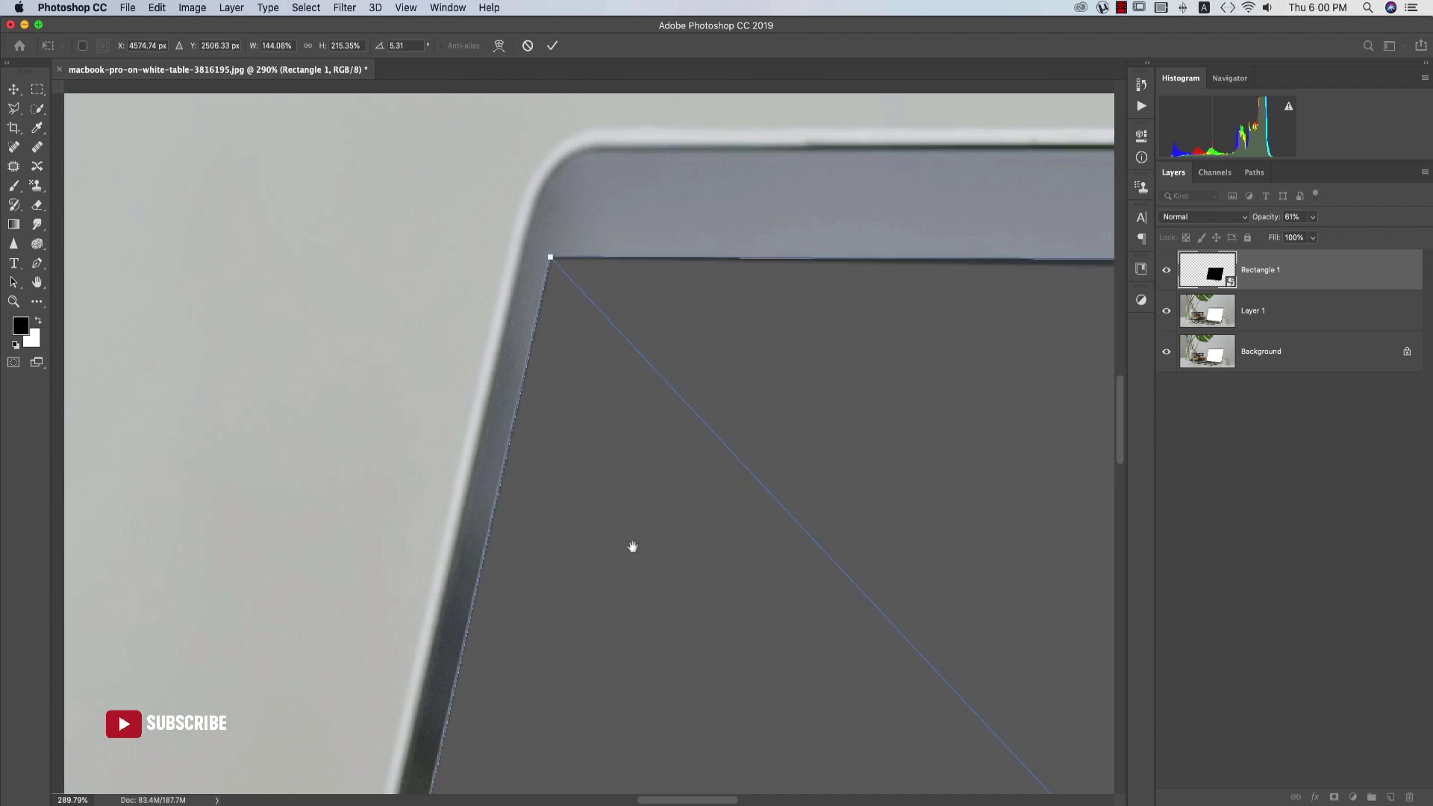
scroll(632, 547, "down", 10)
scroll(905, 368, "up", 5)
left_click_drag(906, 368, 911, 365)
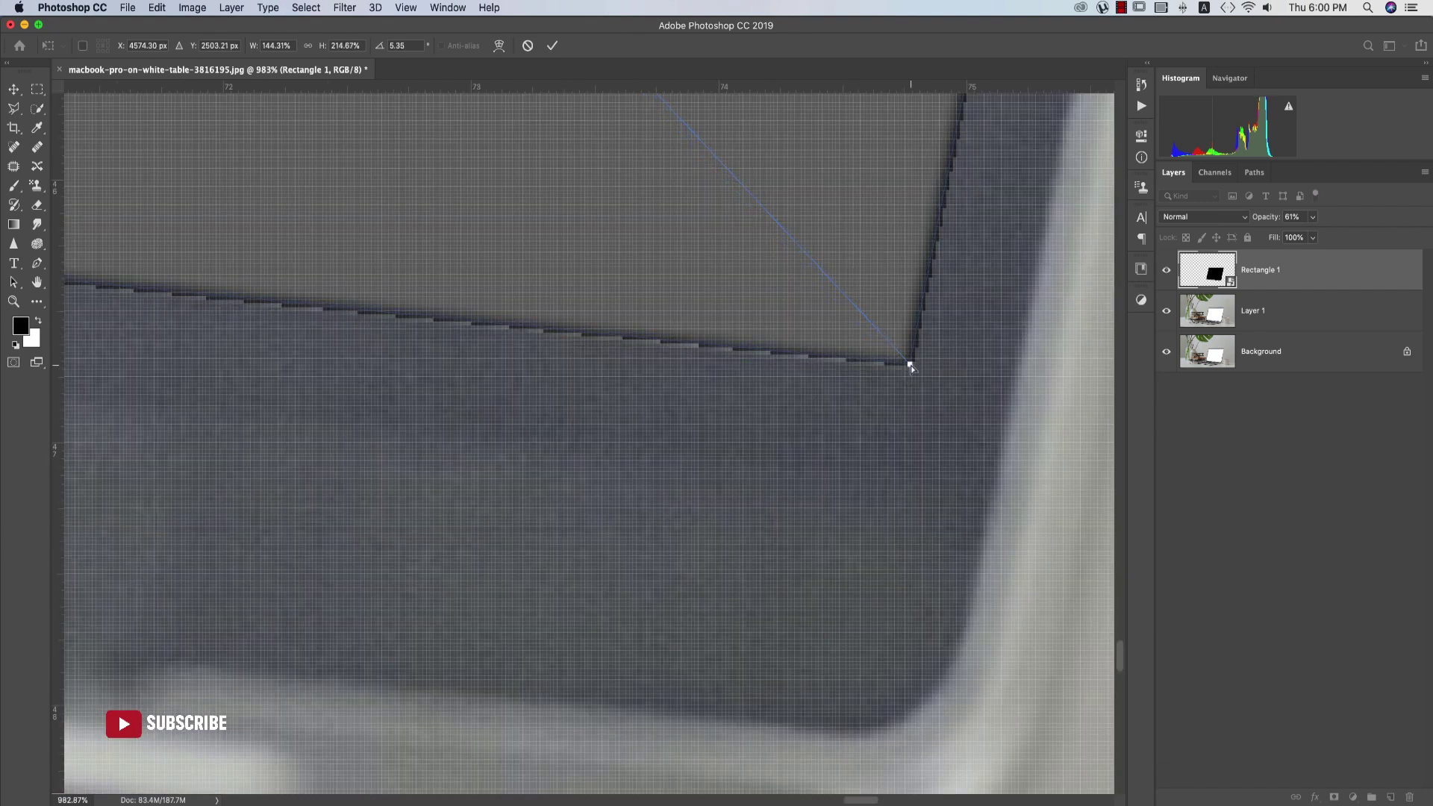
scroll(911, 366, "down", 5)
scroll(917, 389, "up", 10)
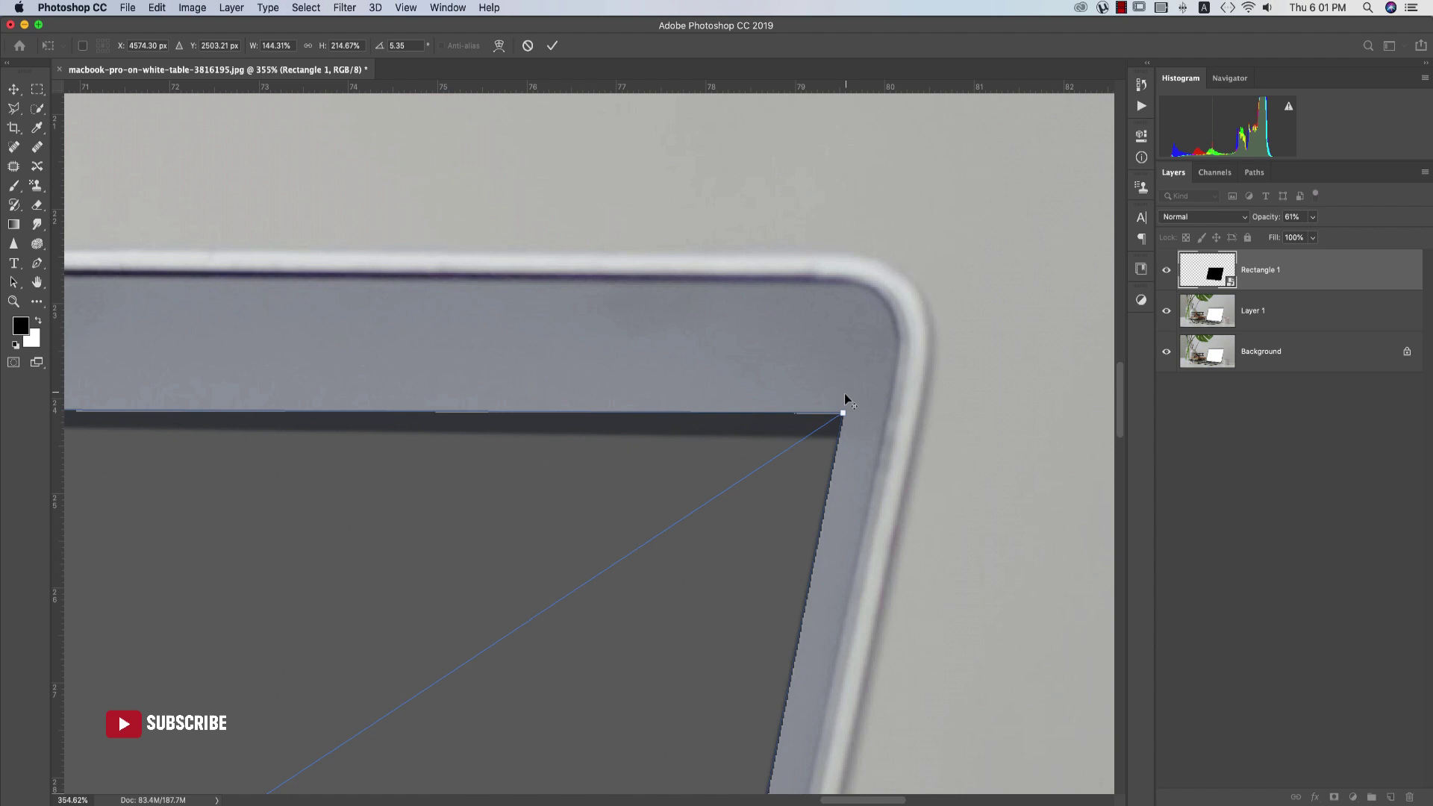
scroll(647, 430, "up", 10)
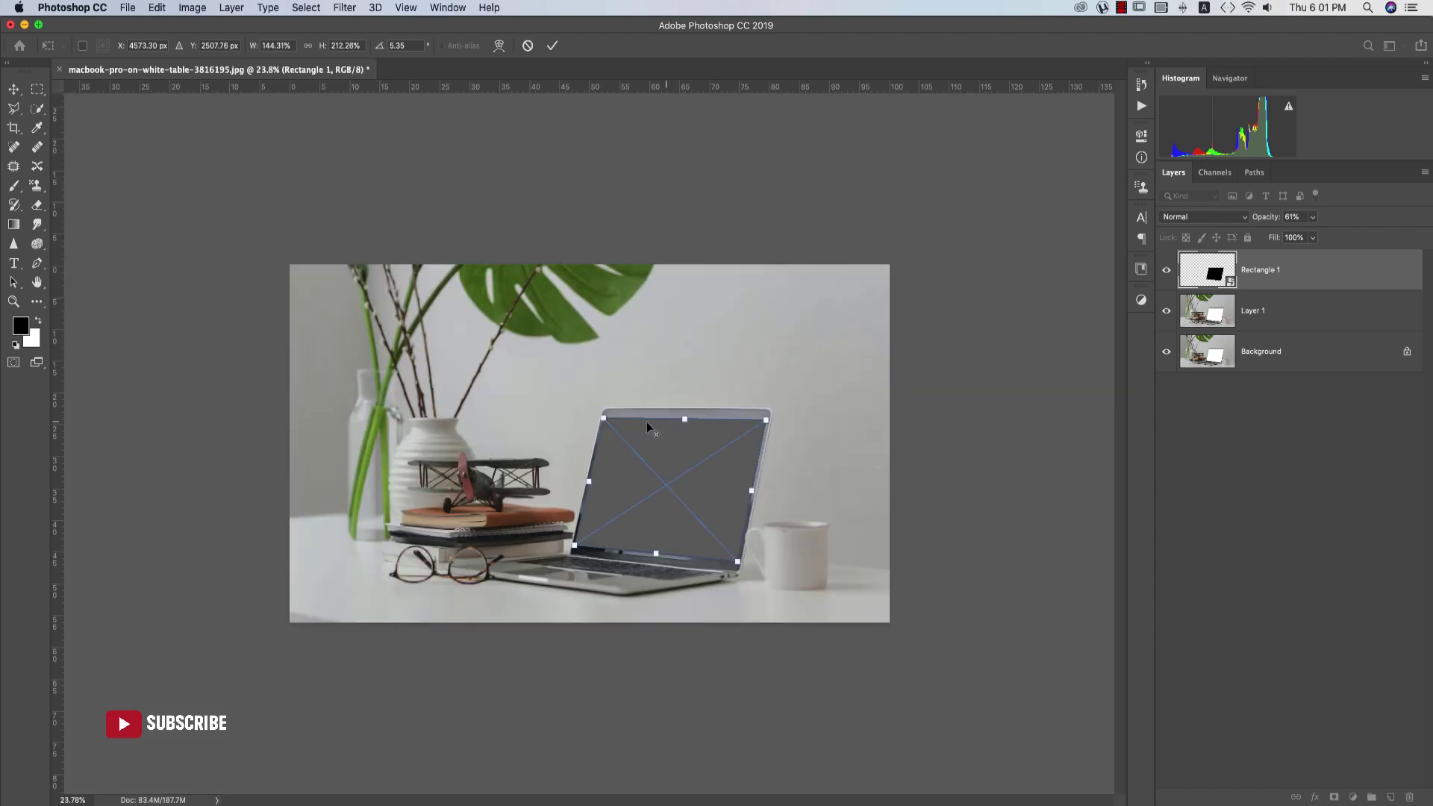
scroll(642, 429, "down", 3)
left_click(554, 46)
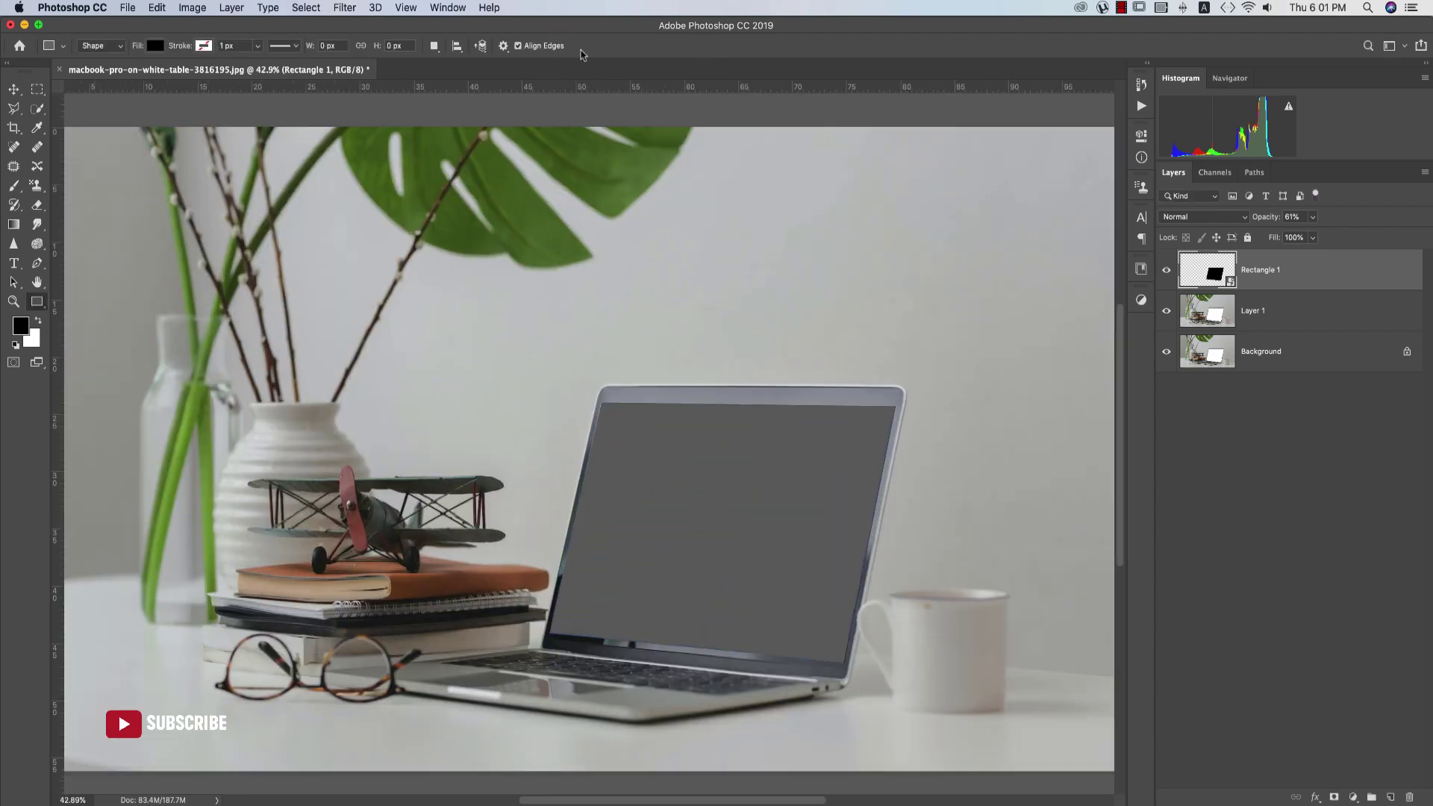
Restore Rectangle 1 to 100% opacity.
left_click(1313, 217)
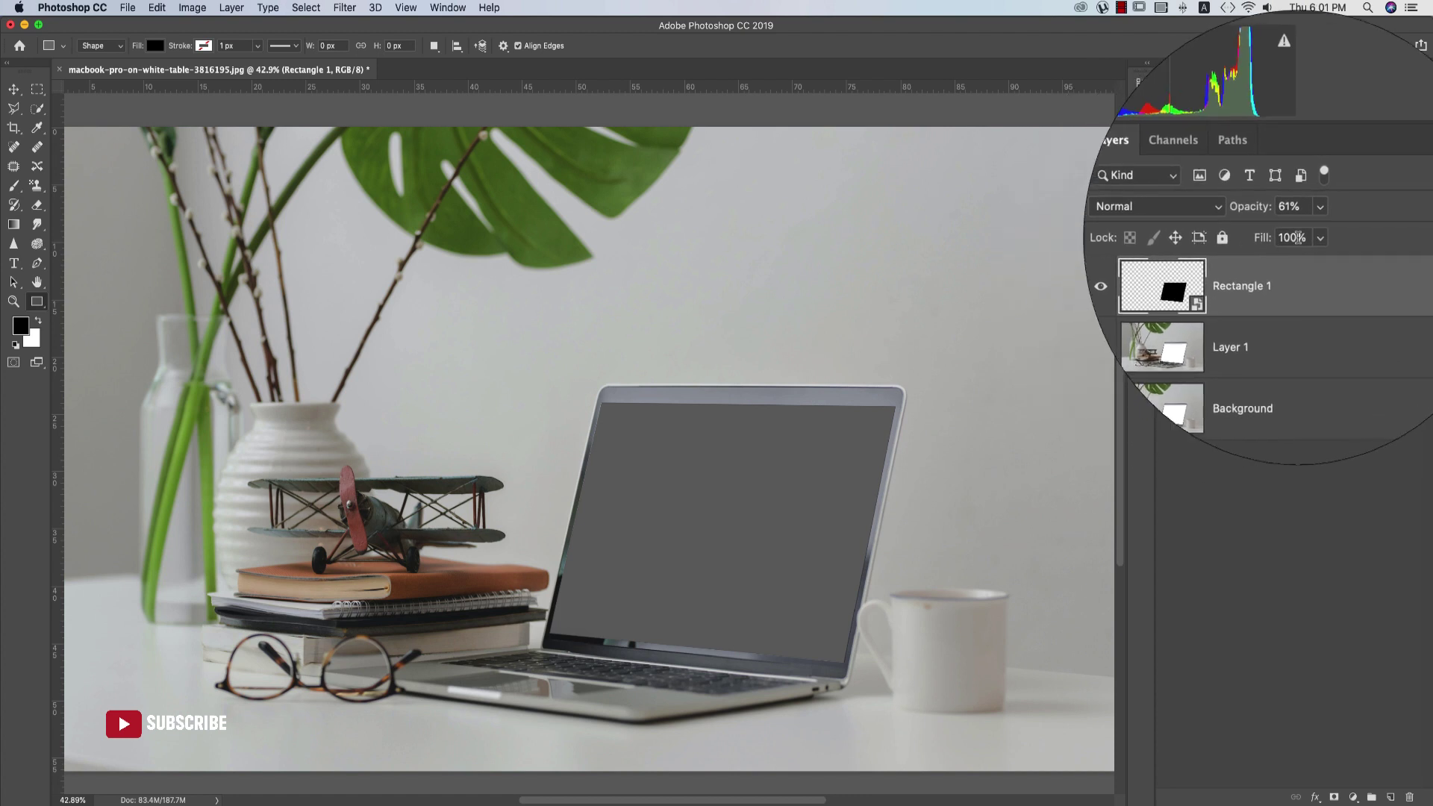
left_click_drag(1314, 243, 1358, 244)
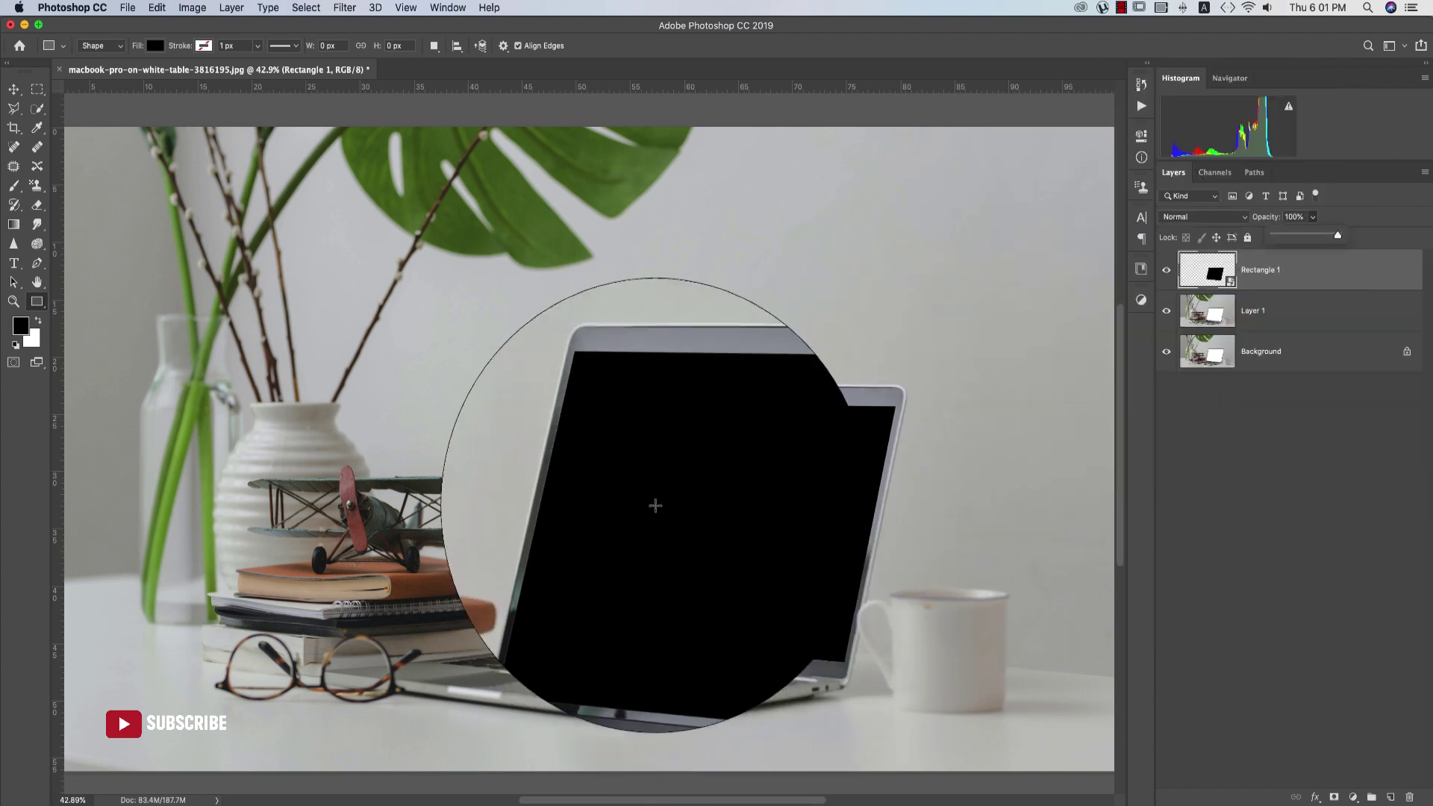
left_click(13, 89)
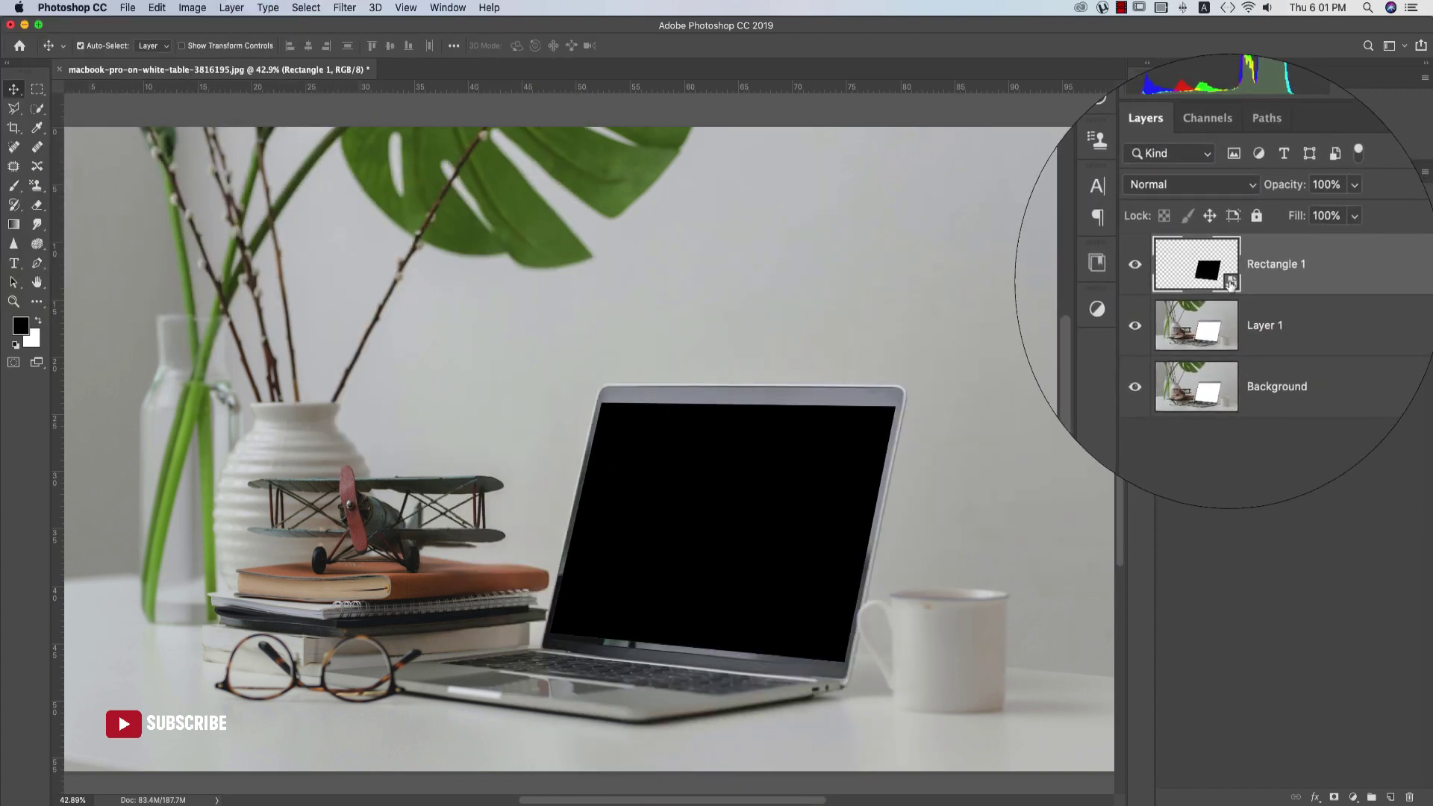
Open Rectangle 1's smart object and place the multicolored abstract painting into it.
double_click(1230, 282)
left_click(128, 8)
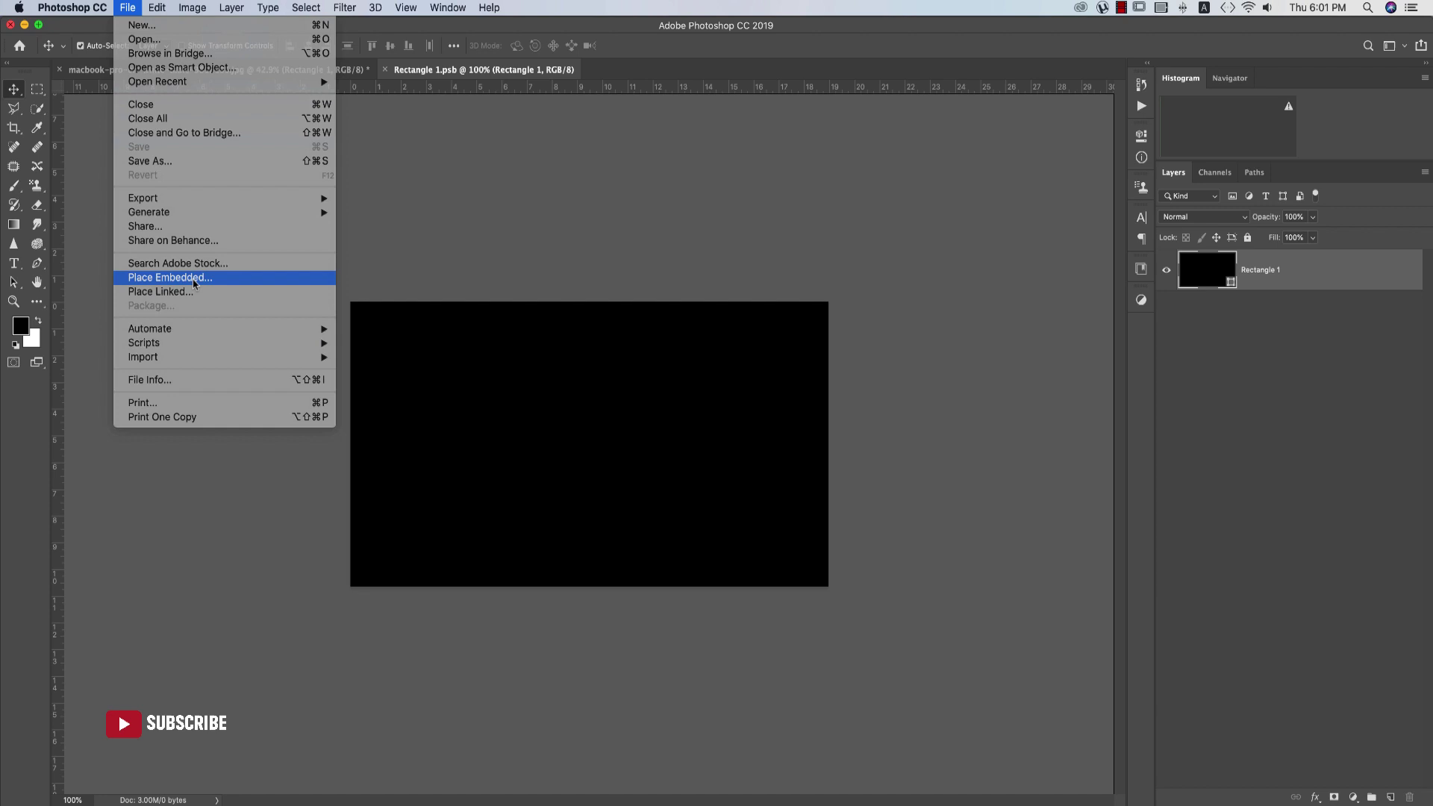
key("Escape")
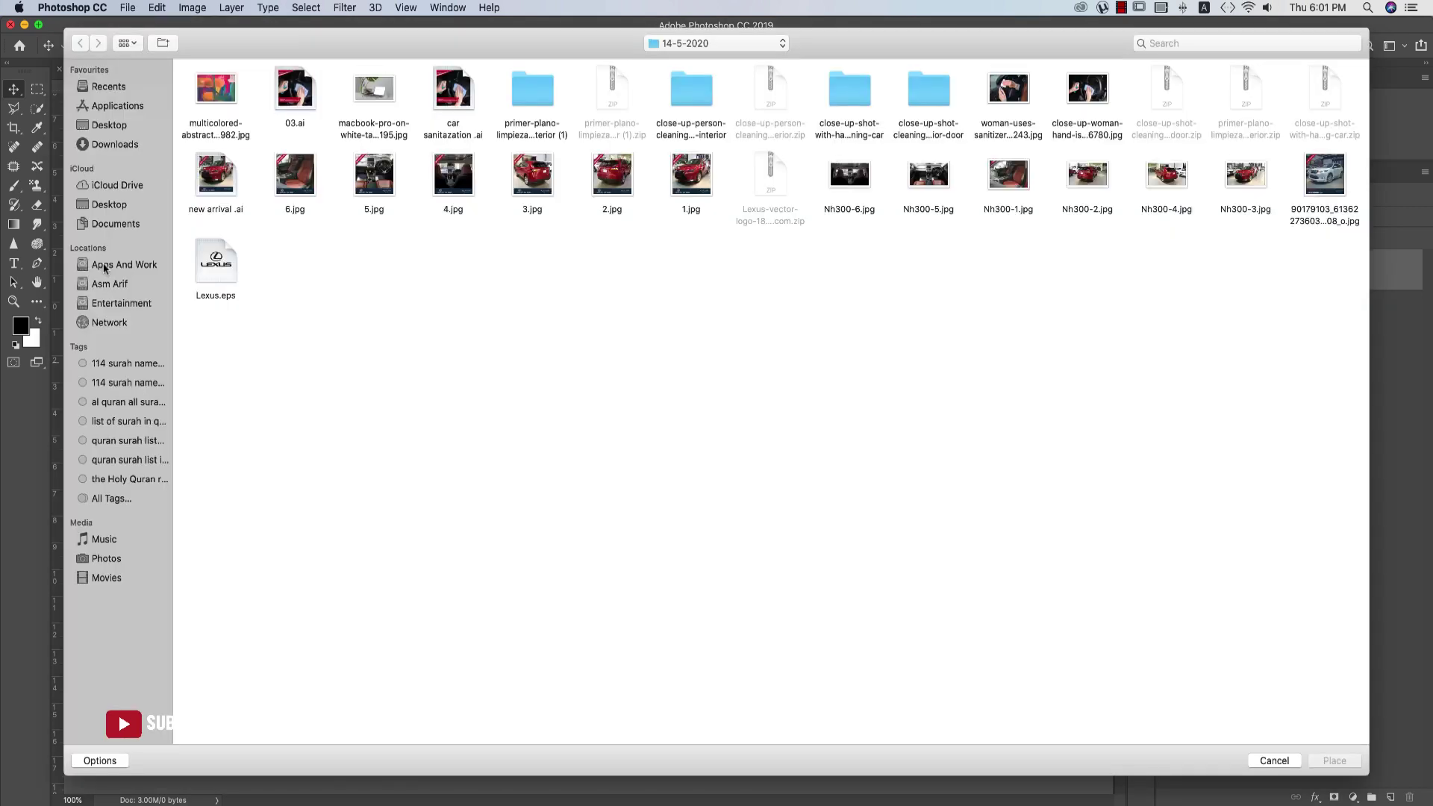
left_click(217, 101)
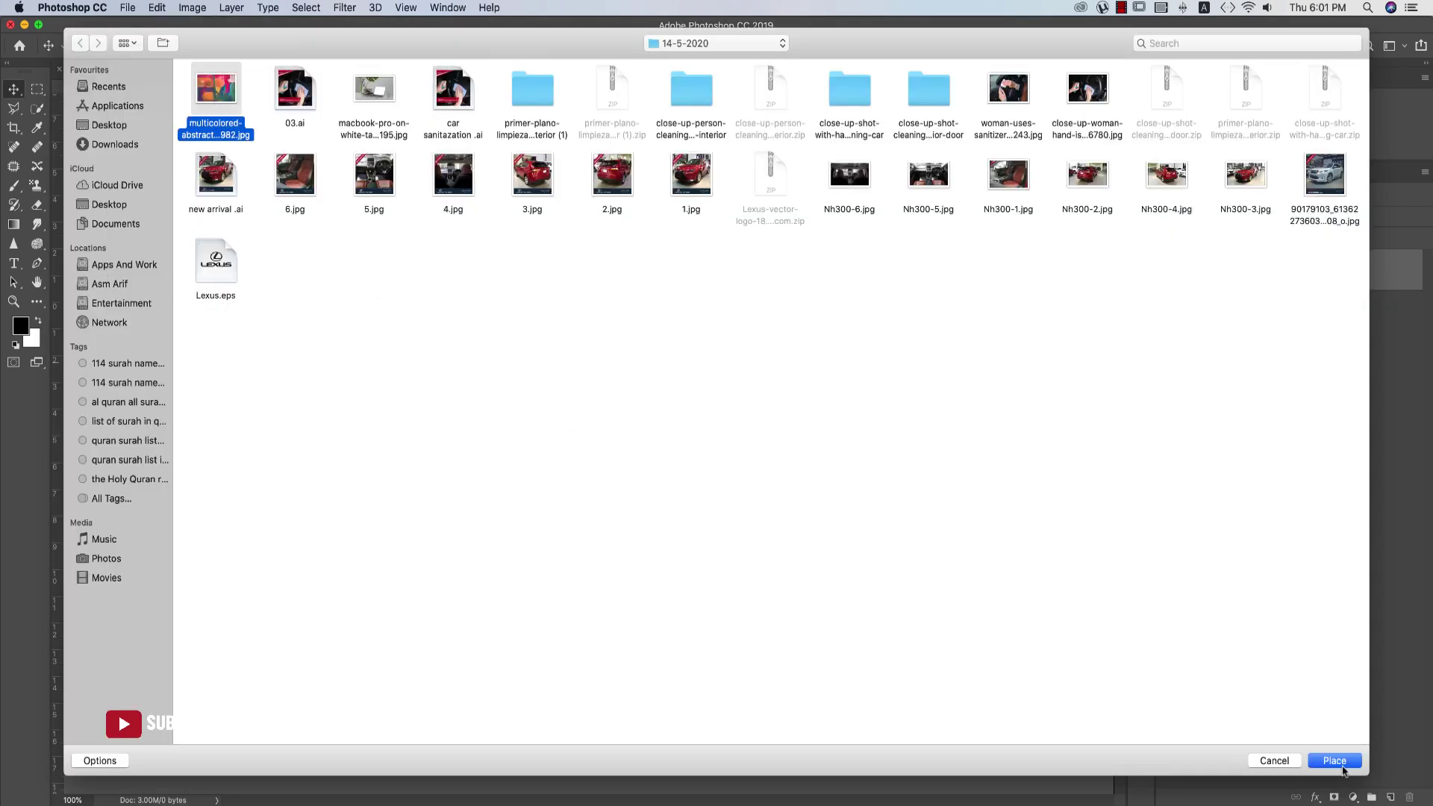
left_click(1343, 768)
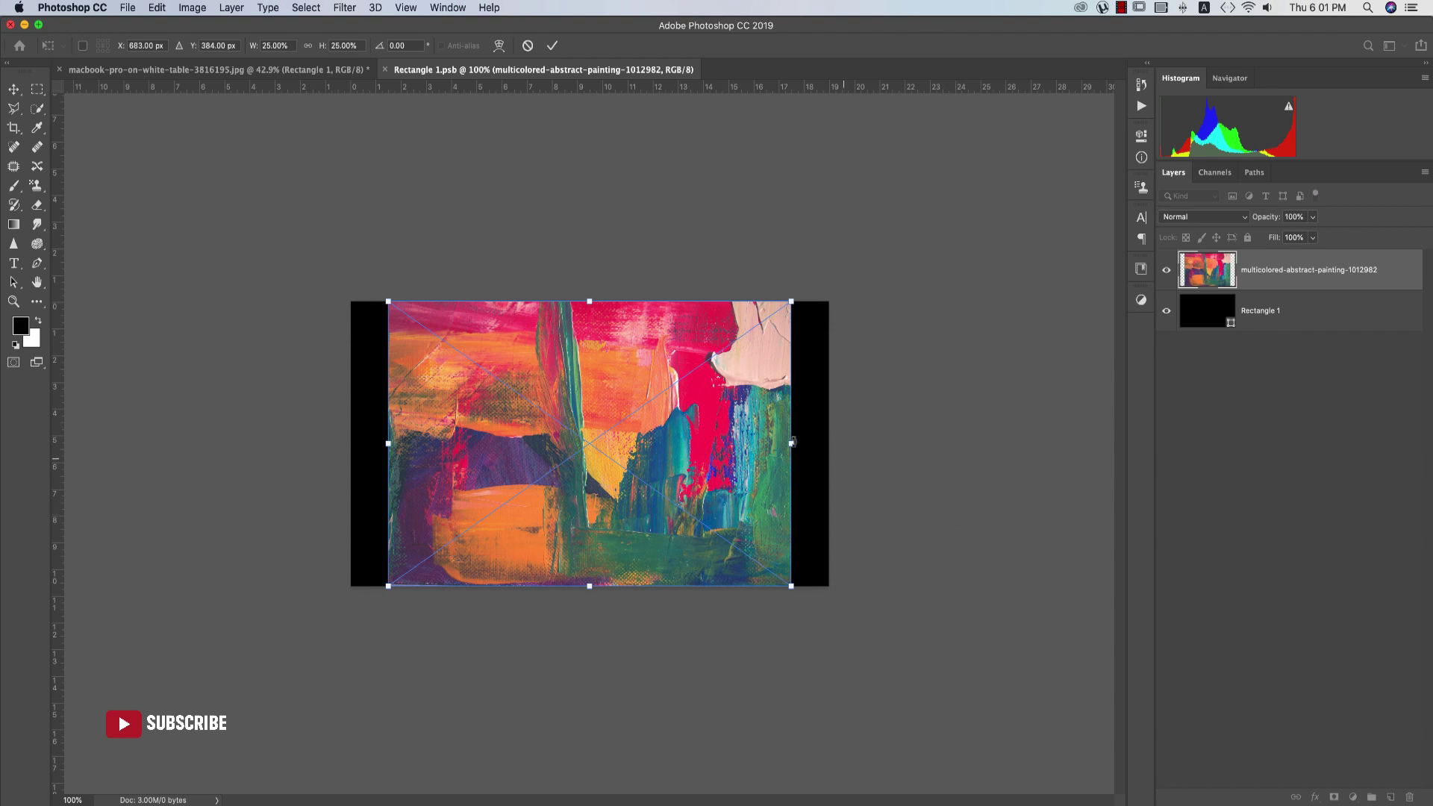
Stretch the painting to the canvas's left and right edges, commit, and save.
left_click_drag(793, 442, 830, 443)
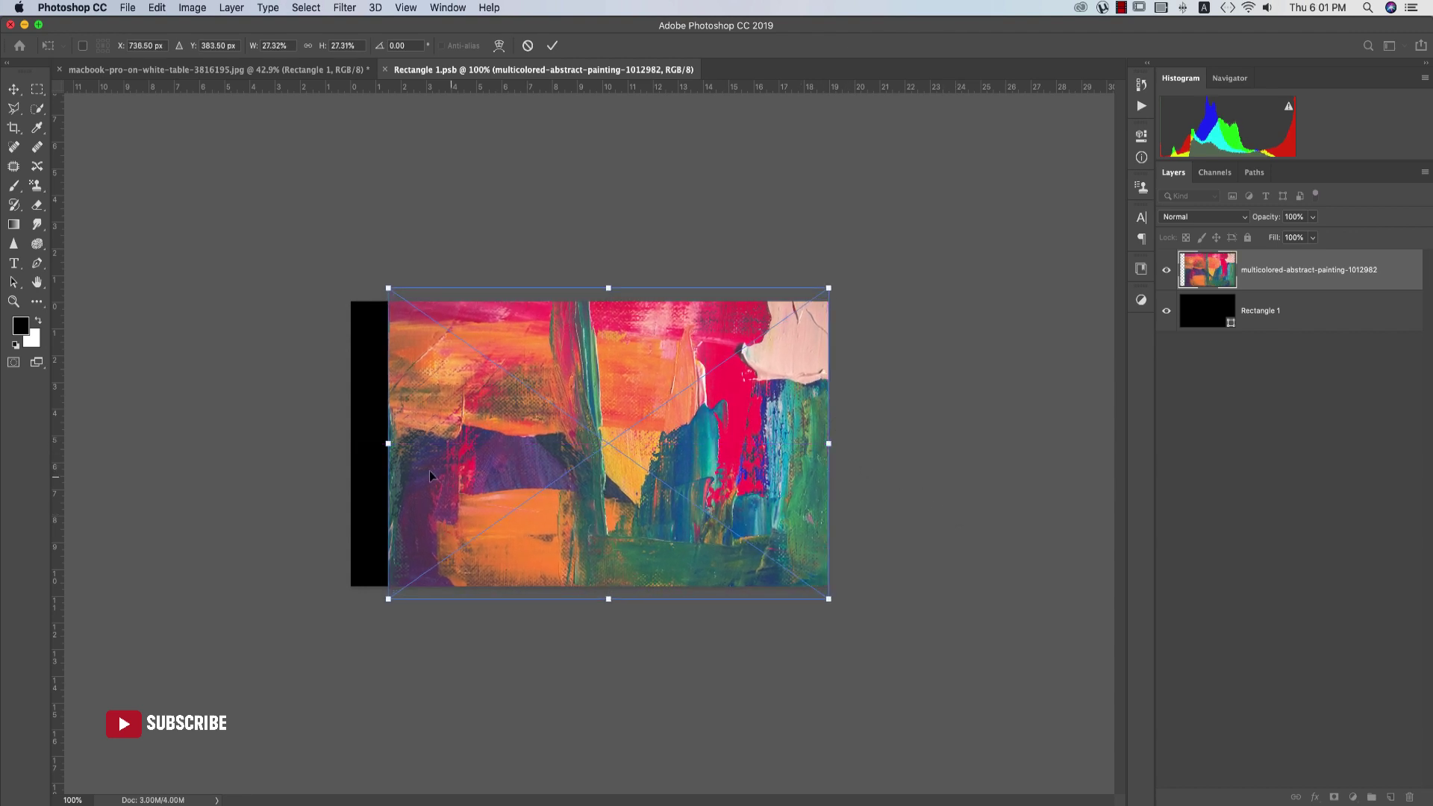
left_click_drag(386, 452, 351, 448)
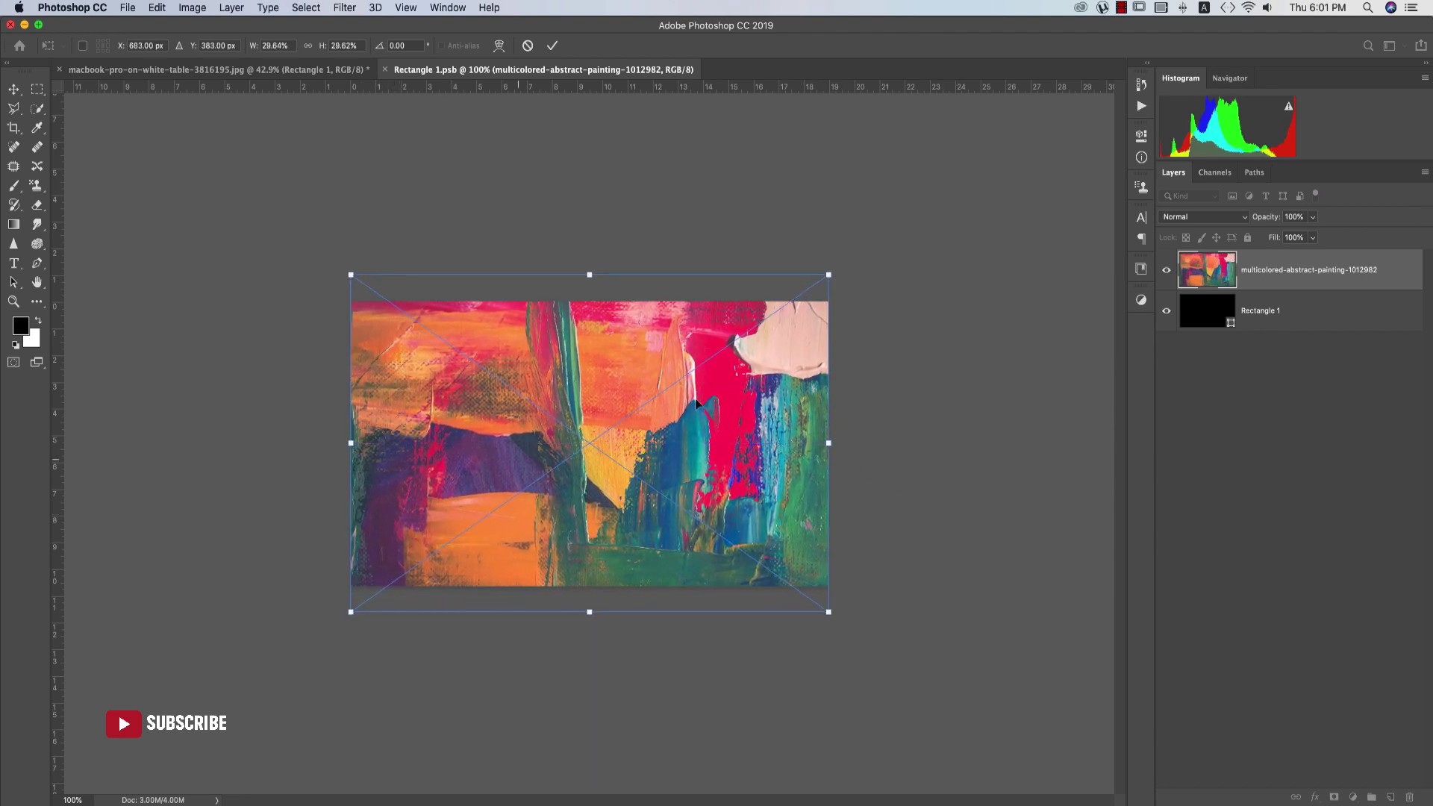
left_click(552, 46)
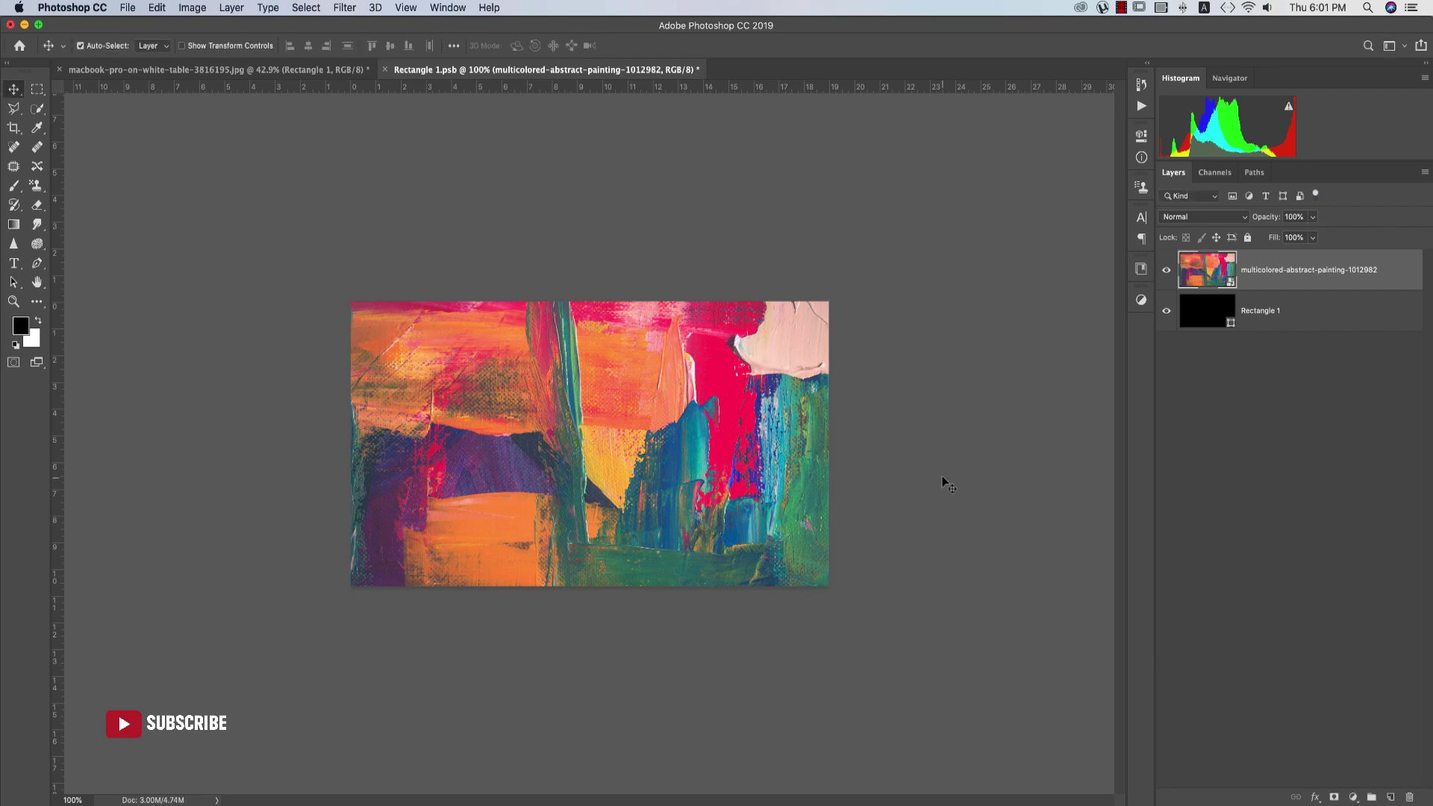
key("super+s")
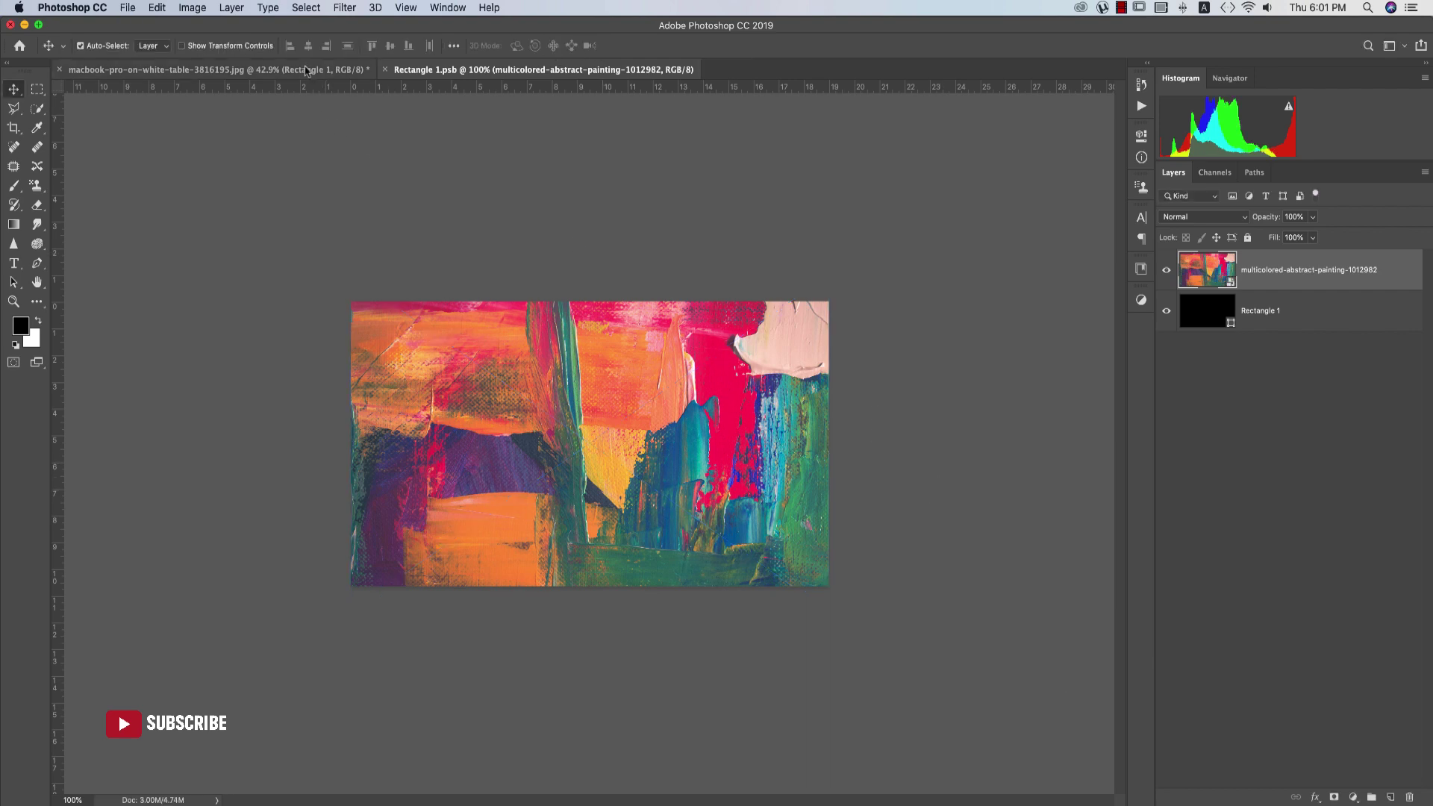
In Rectangle 1.psb, hide the painting layer and select Rectangle 1.
left_click(336, 69)
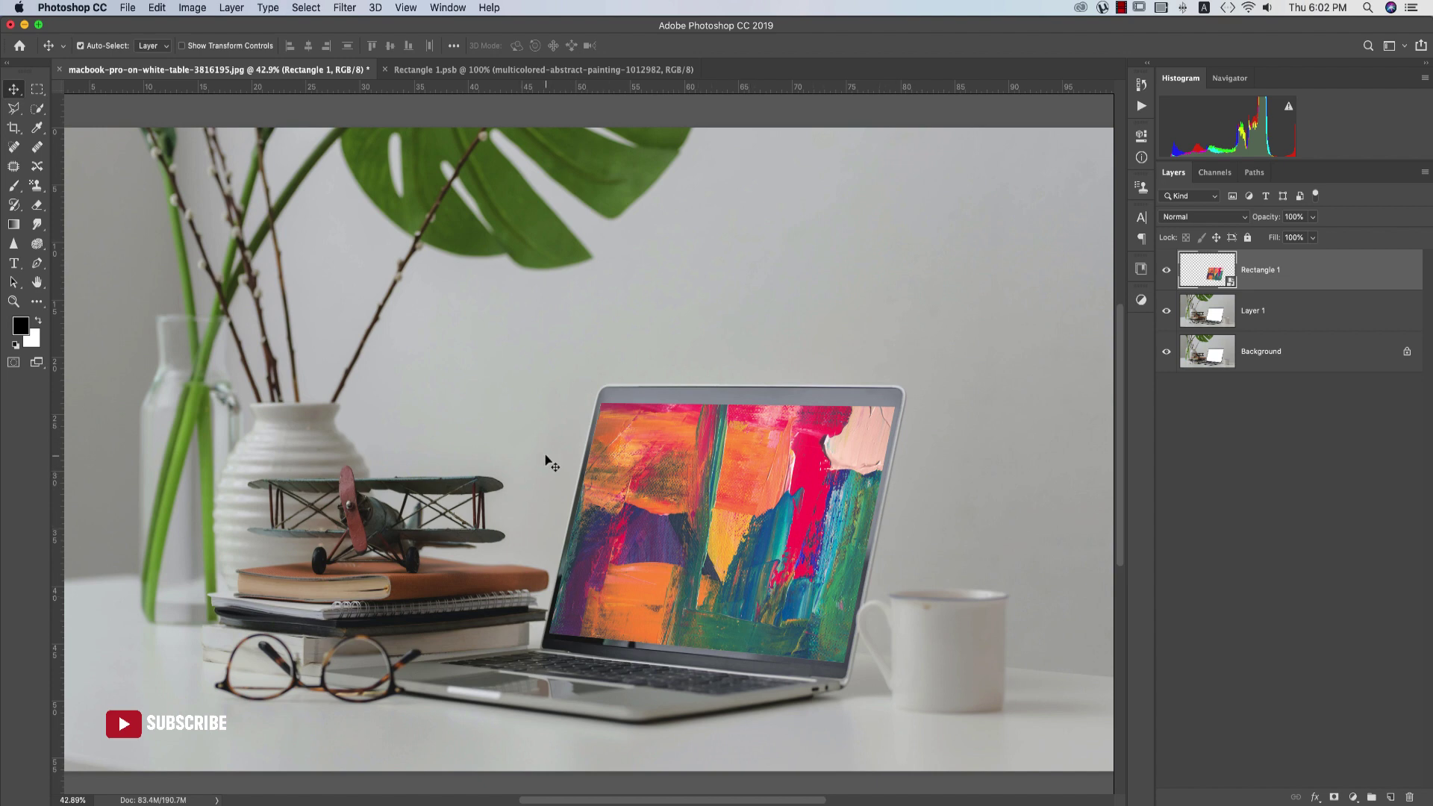
left_click(597, 70)
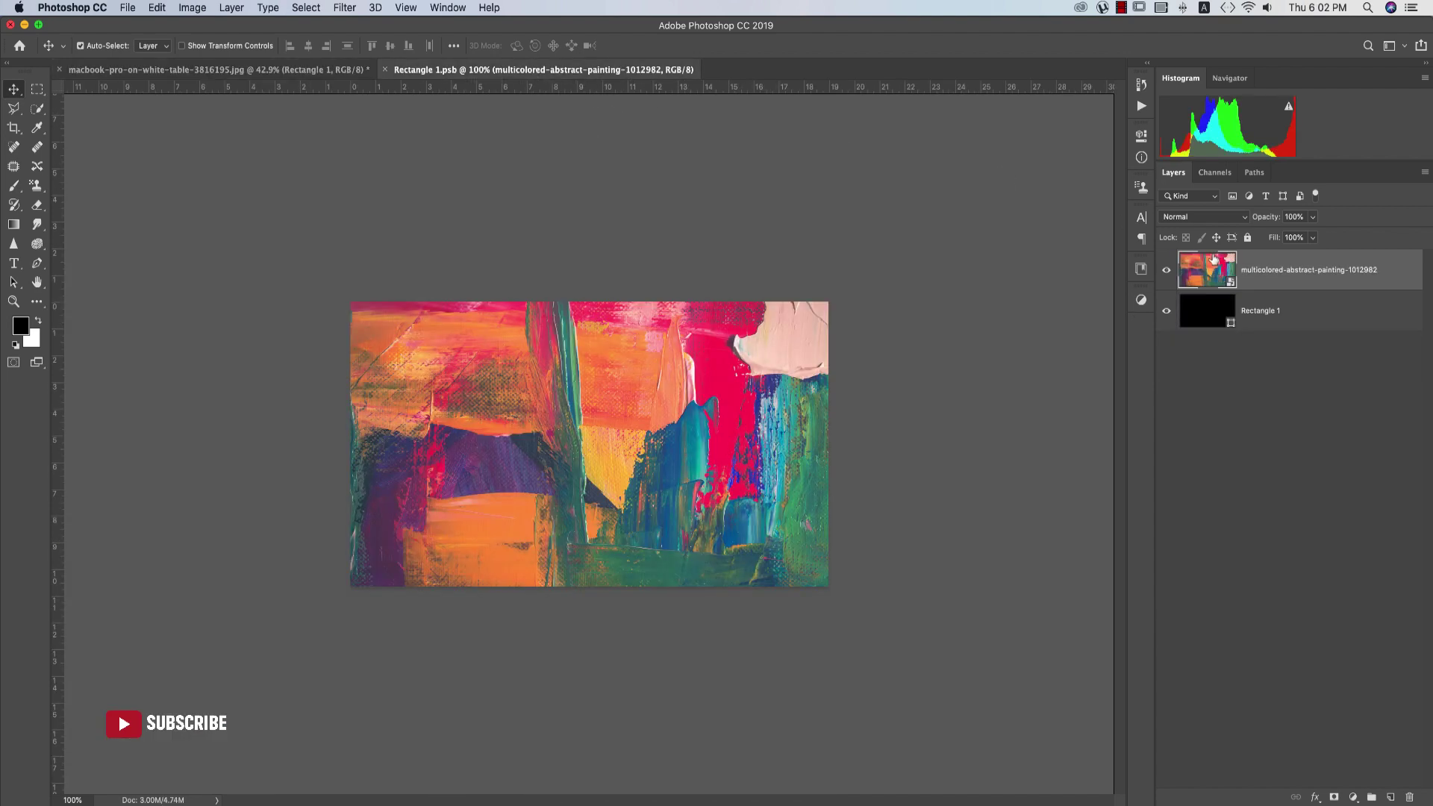
left_click(1165, 270)
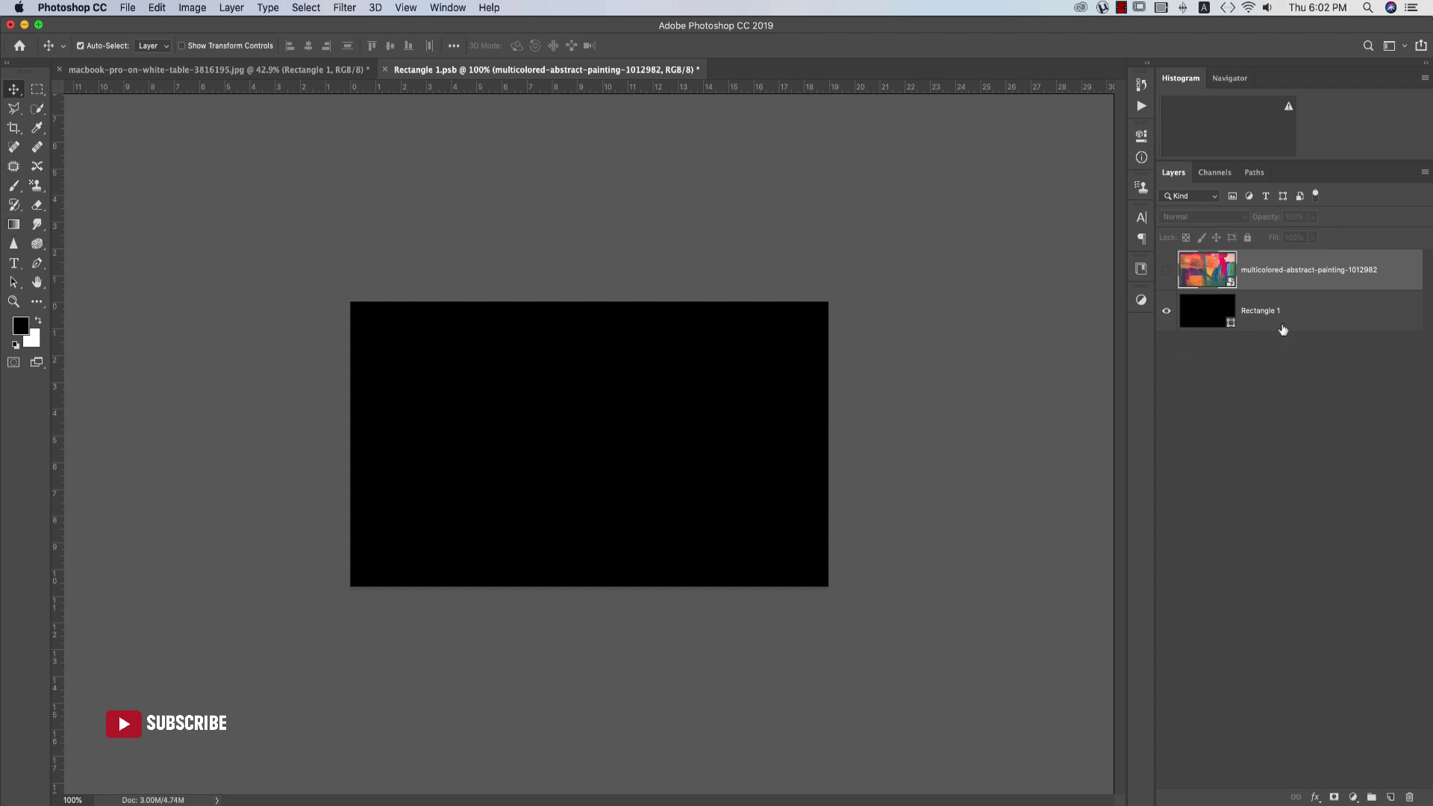
left_click(1281, 325)
Add a pink Solid Color fill layer.
left_click(1357, 801)
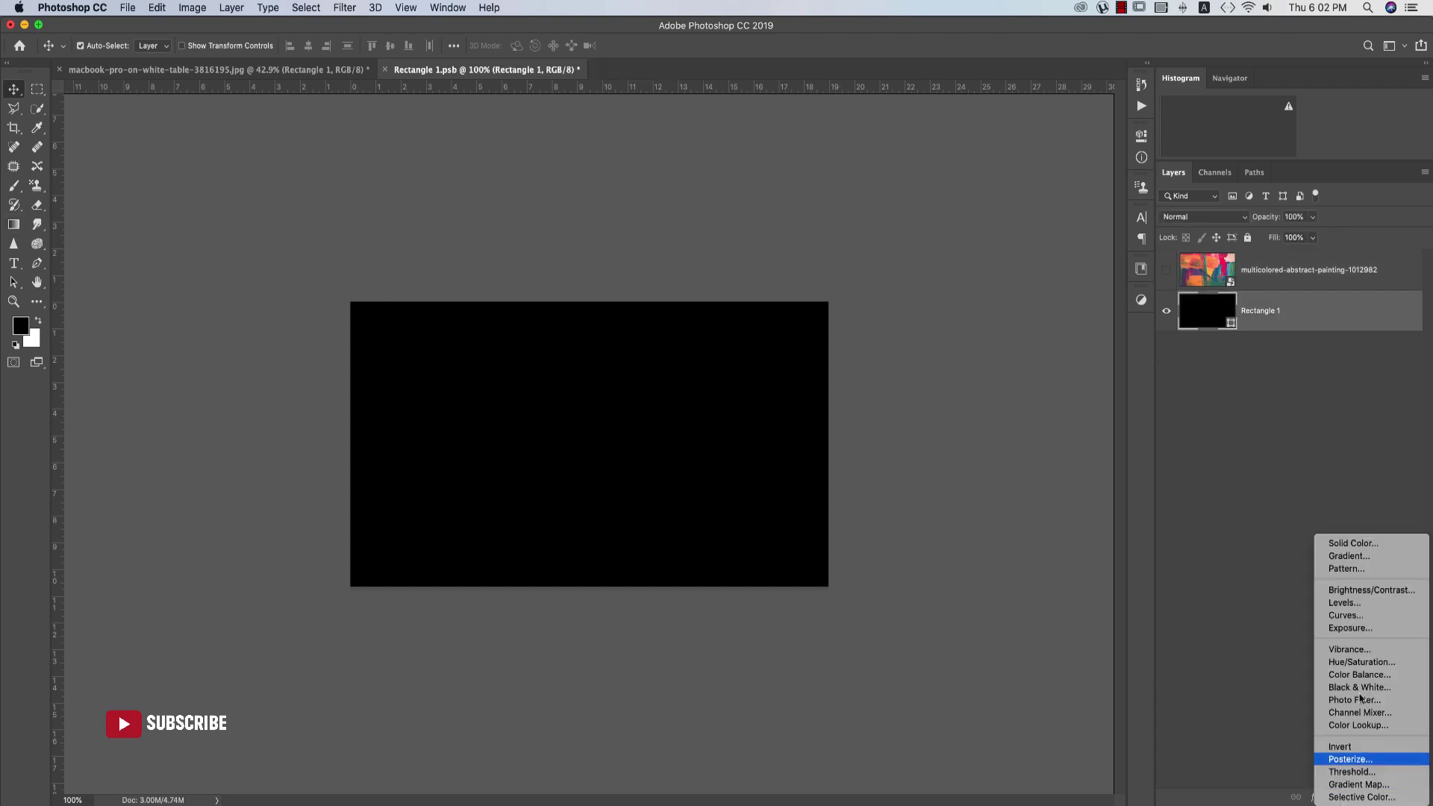
left_click(1359, 556)
key("Escape")
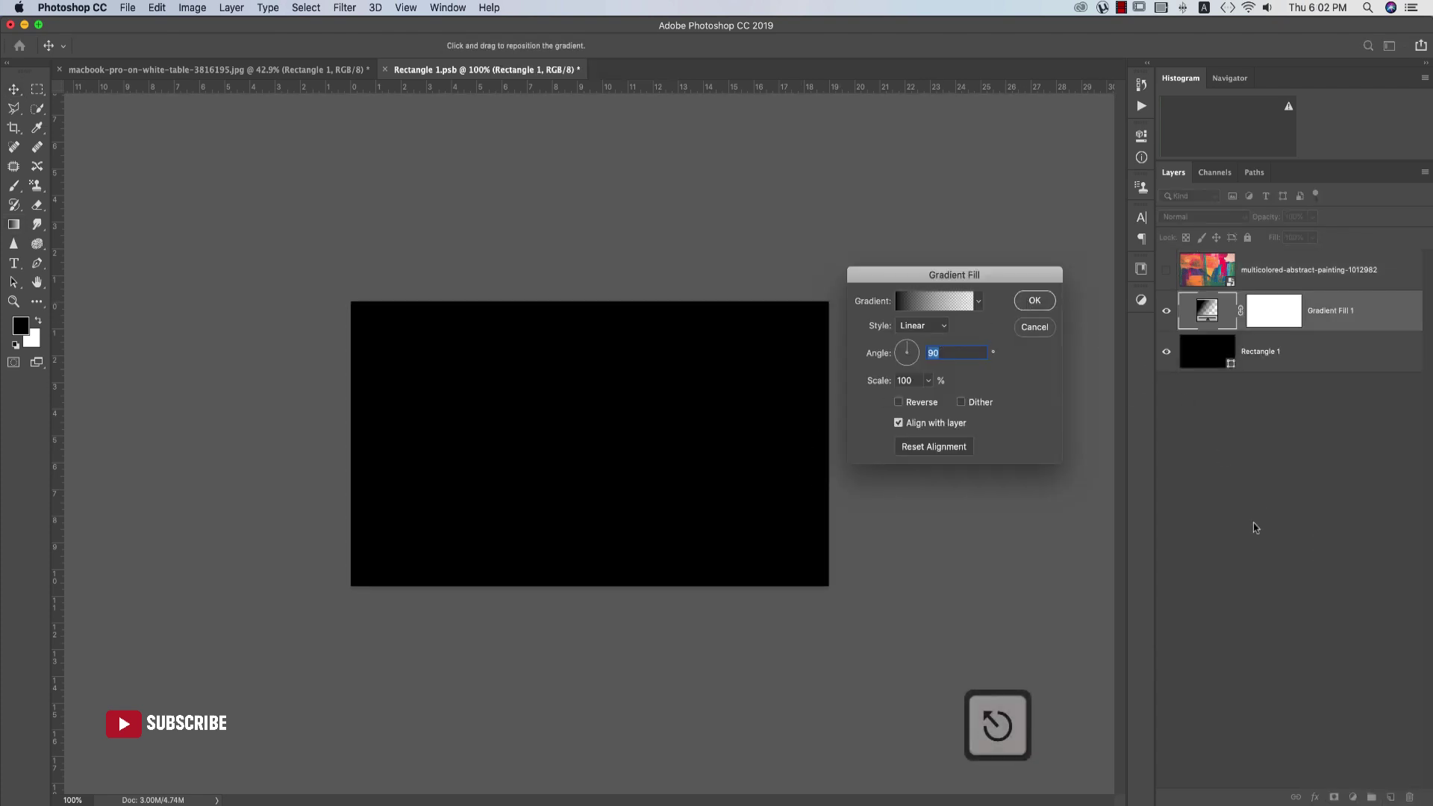
left_click(1353, 799)
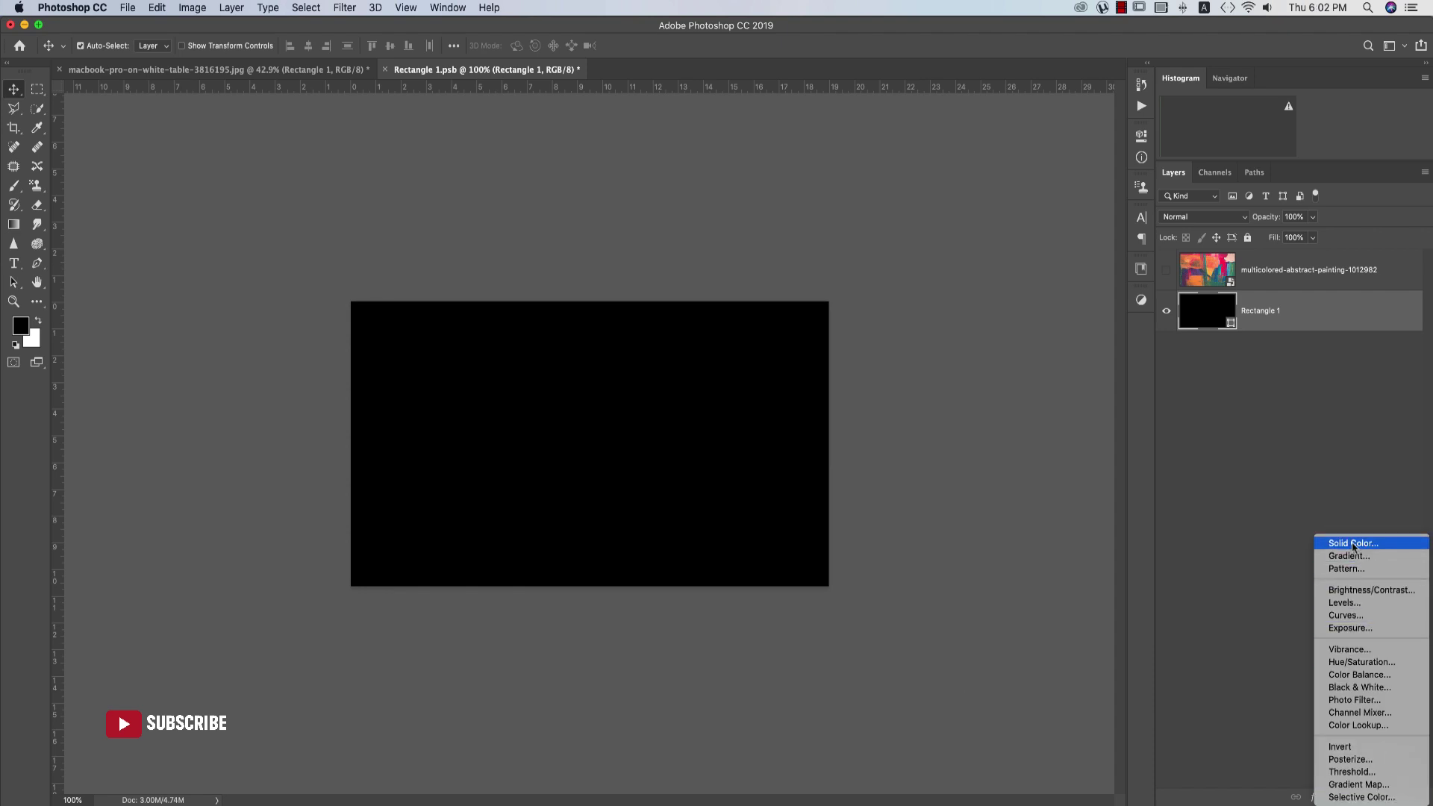
left_click(1355, 548)
left_click_drag(978, 396, 1011, 347)
left_click(1237, 341)
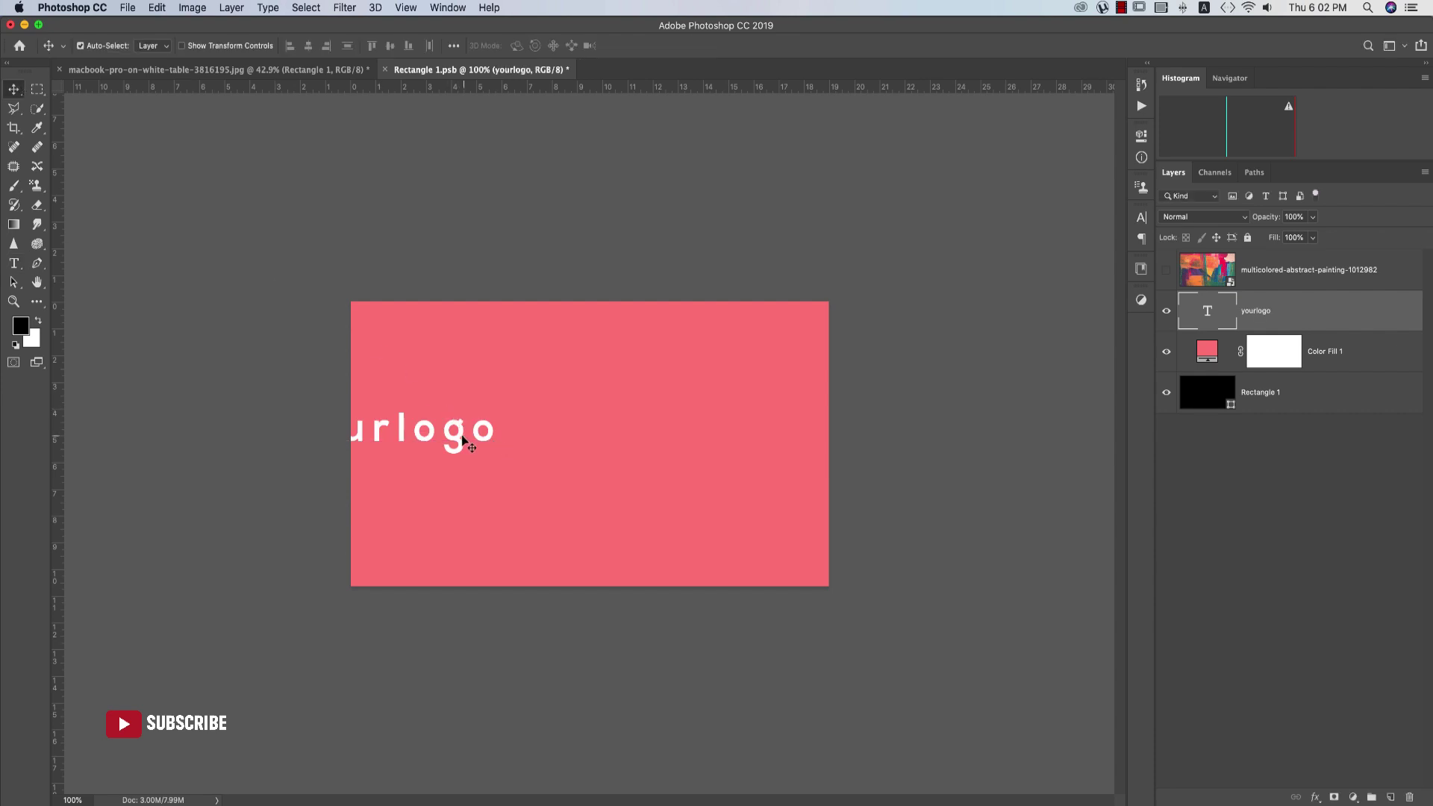
Centre the yourlogo text horizontally on the canvas and save the smart object.
left_click_drag(451, 441, 667, 452)
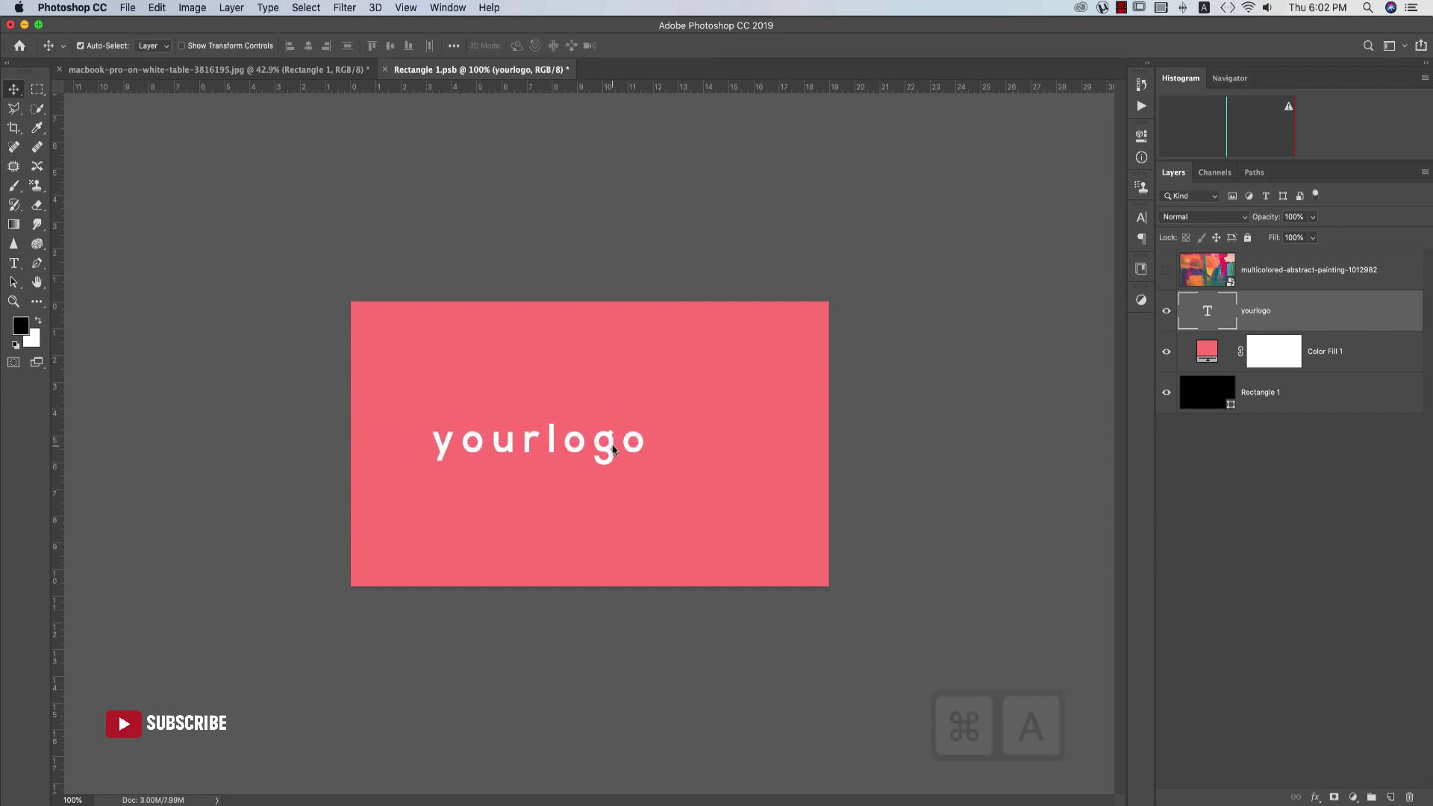
key("cmd+a")
left_click(306, 47)
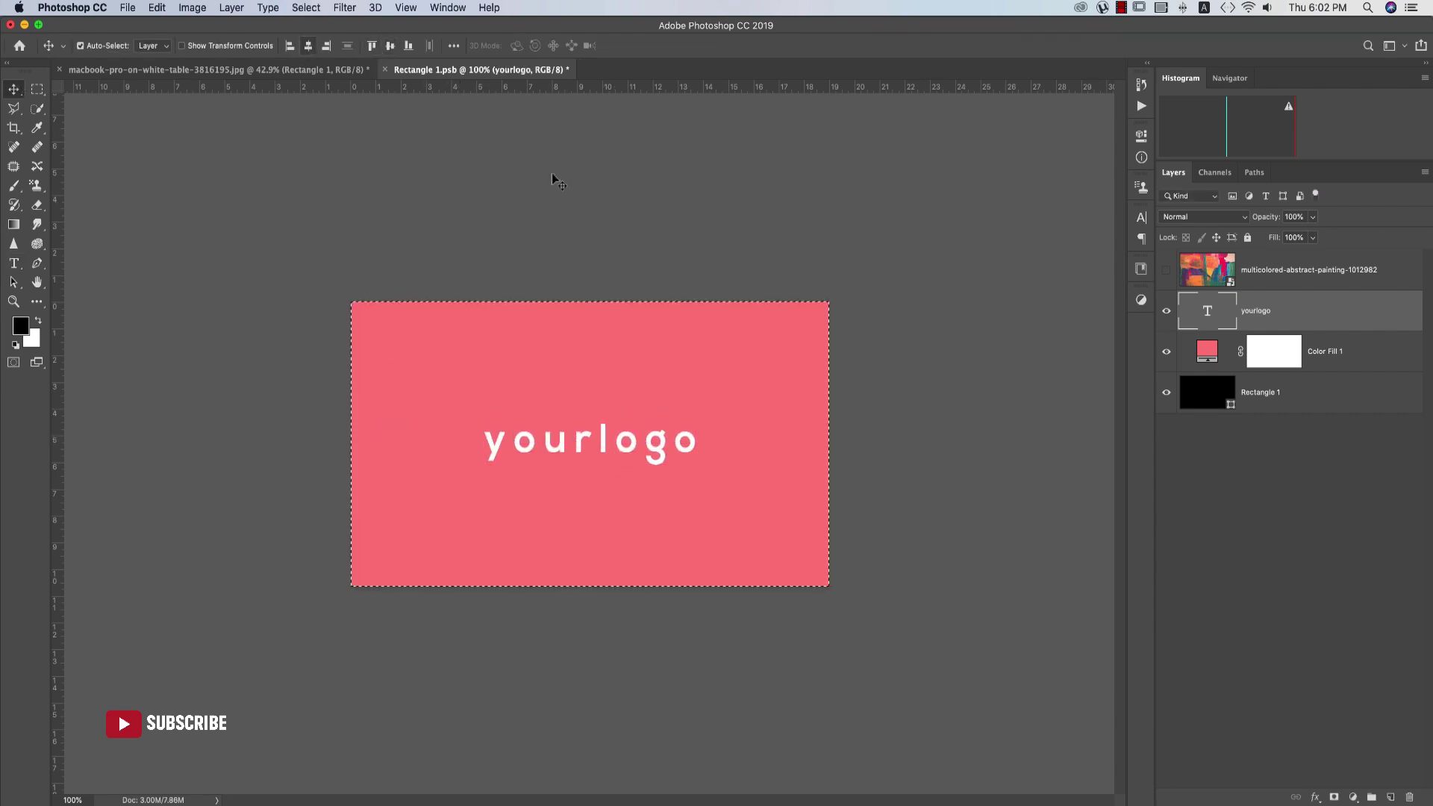
key("super+d")
key("super+s")
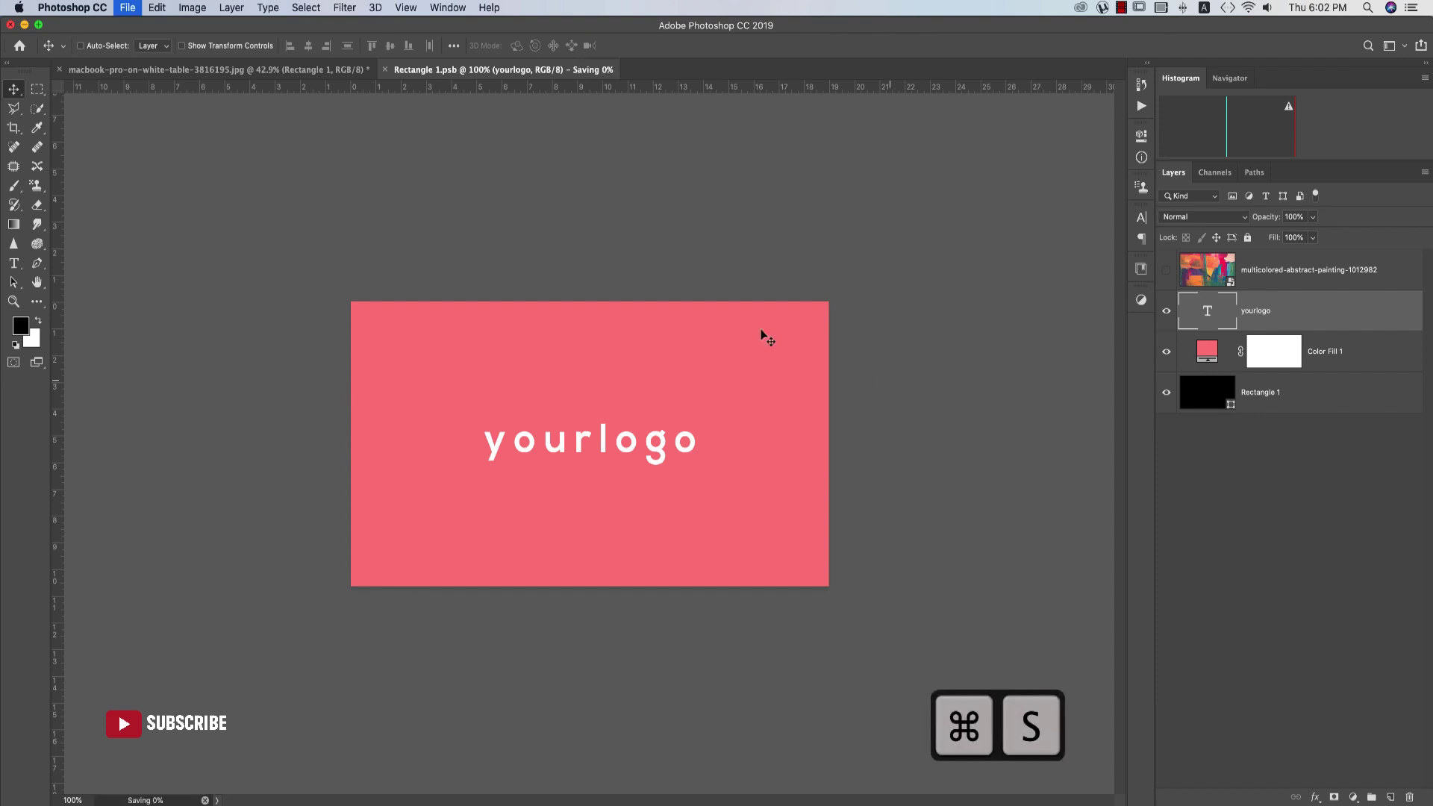
left_click(343, 69)
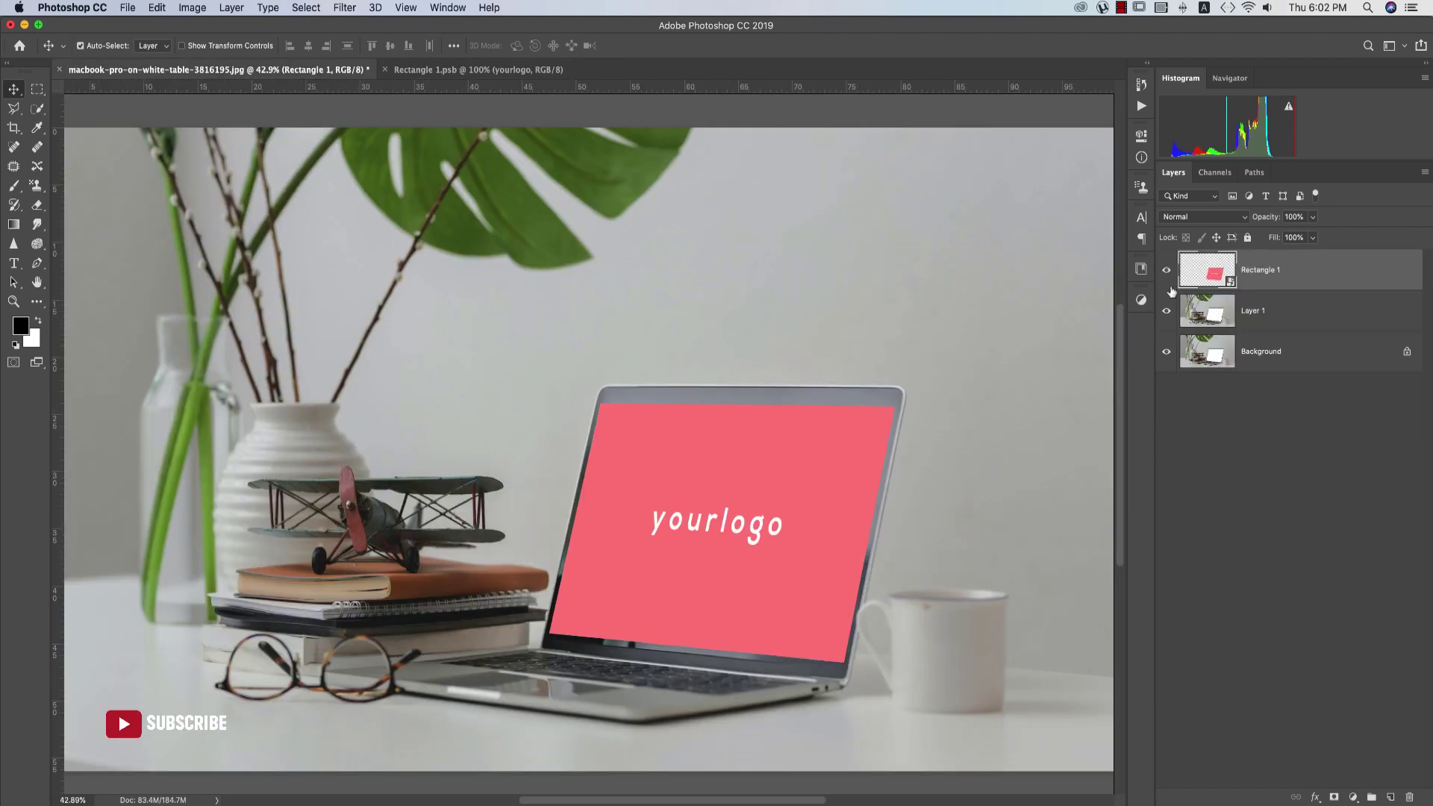
Show the painting layer, hide the yourlogo text, then save and close Rectangle 1.psb.
left_click(477, 69)
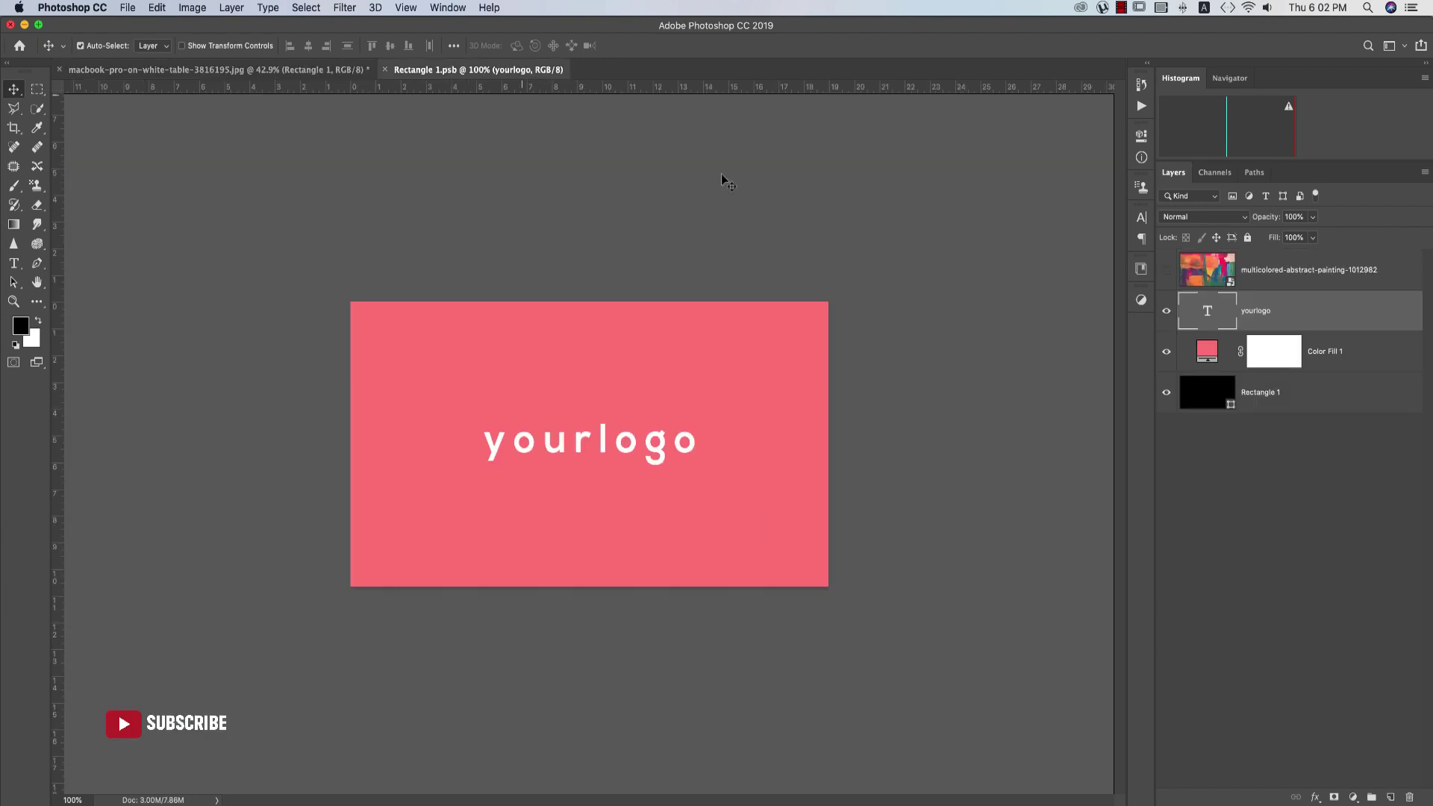
left_click(1167, 275)
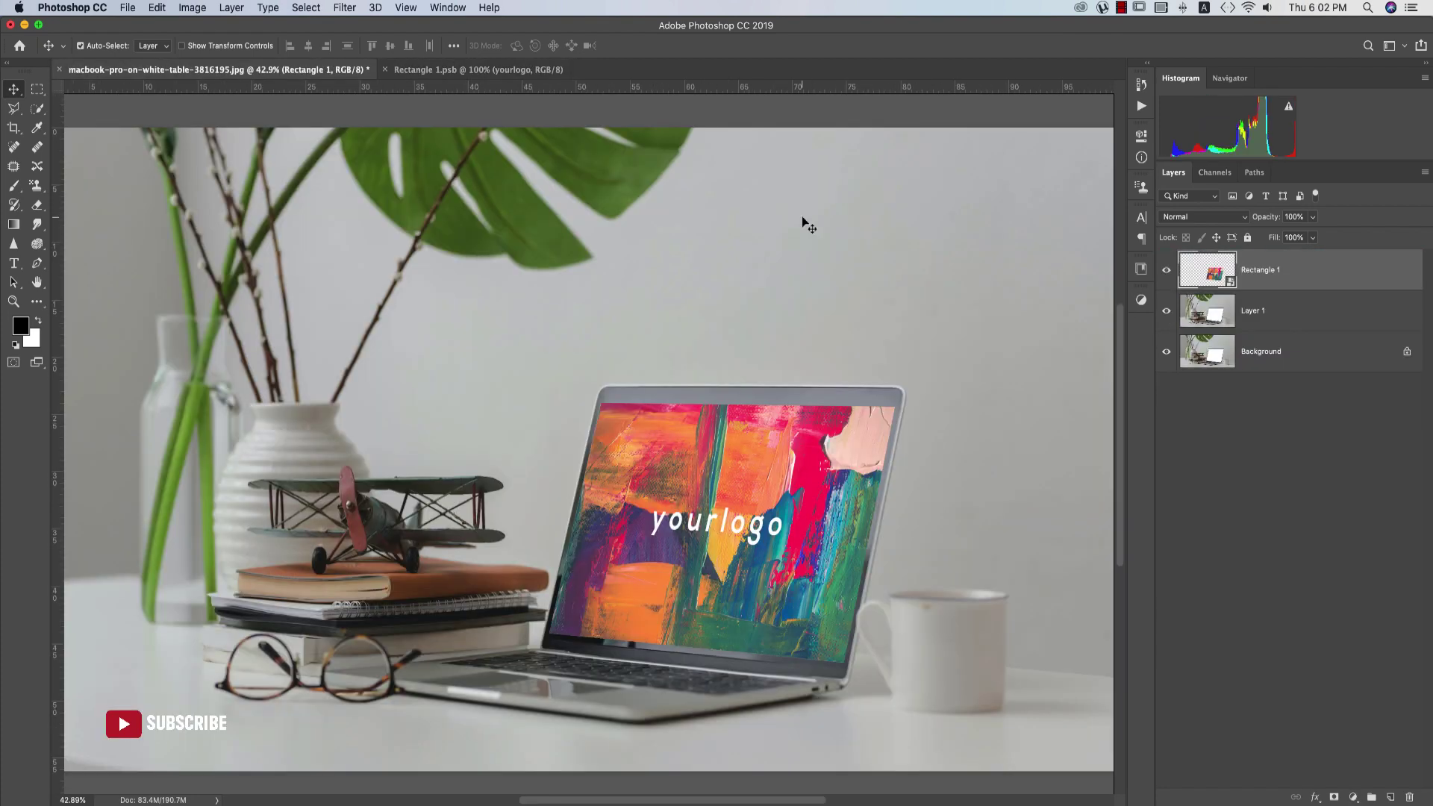
double_click(1221, 281)
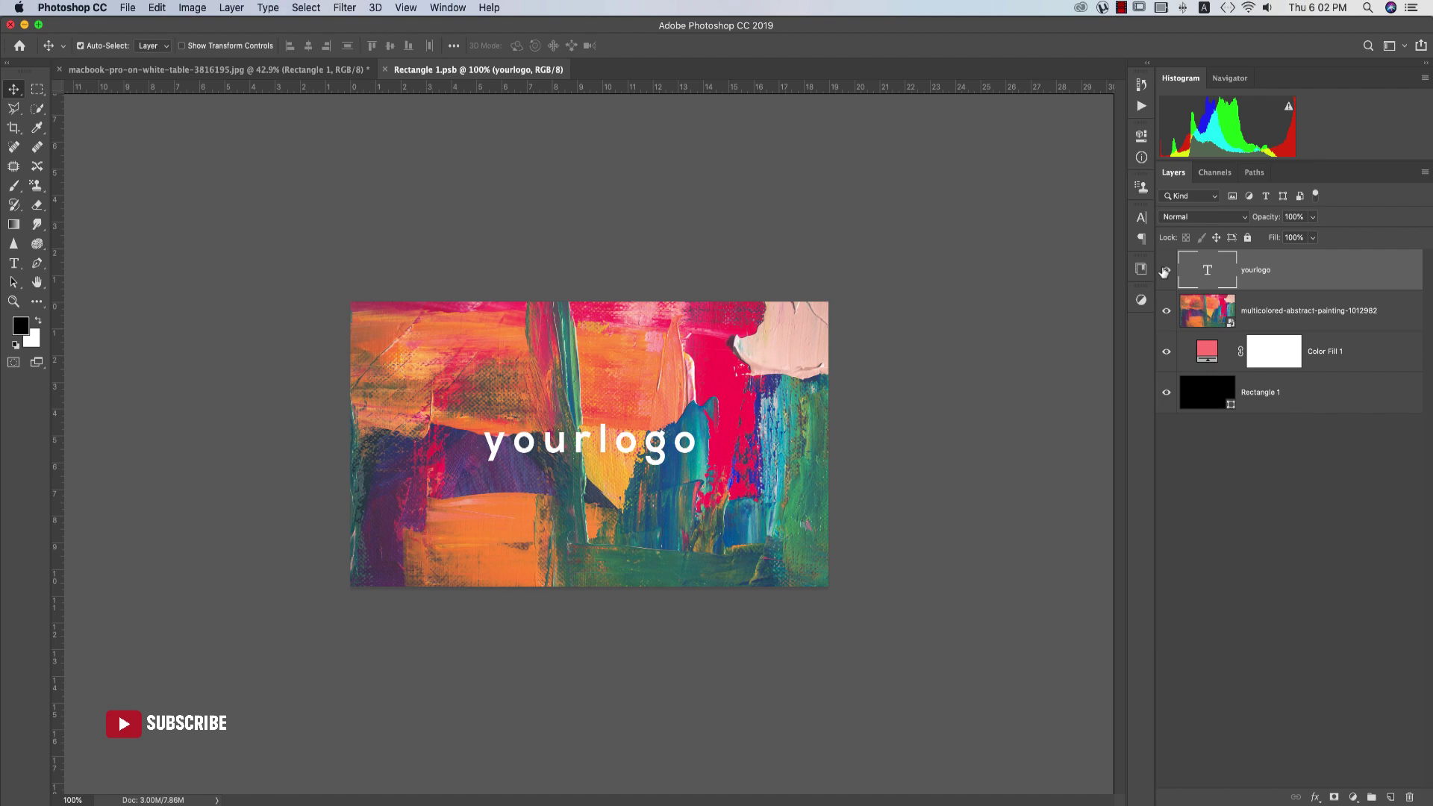
left_click(1167, 270)
key("super+s")
key("super+w")
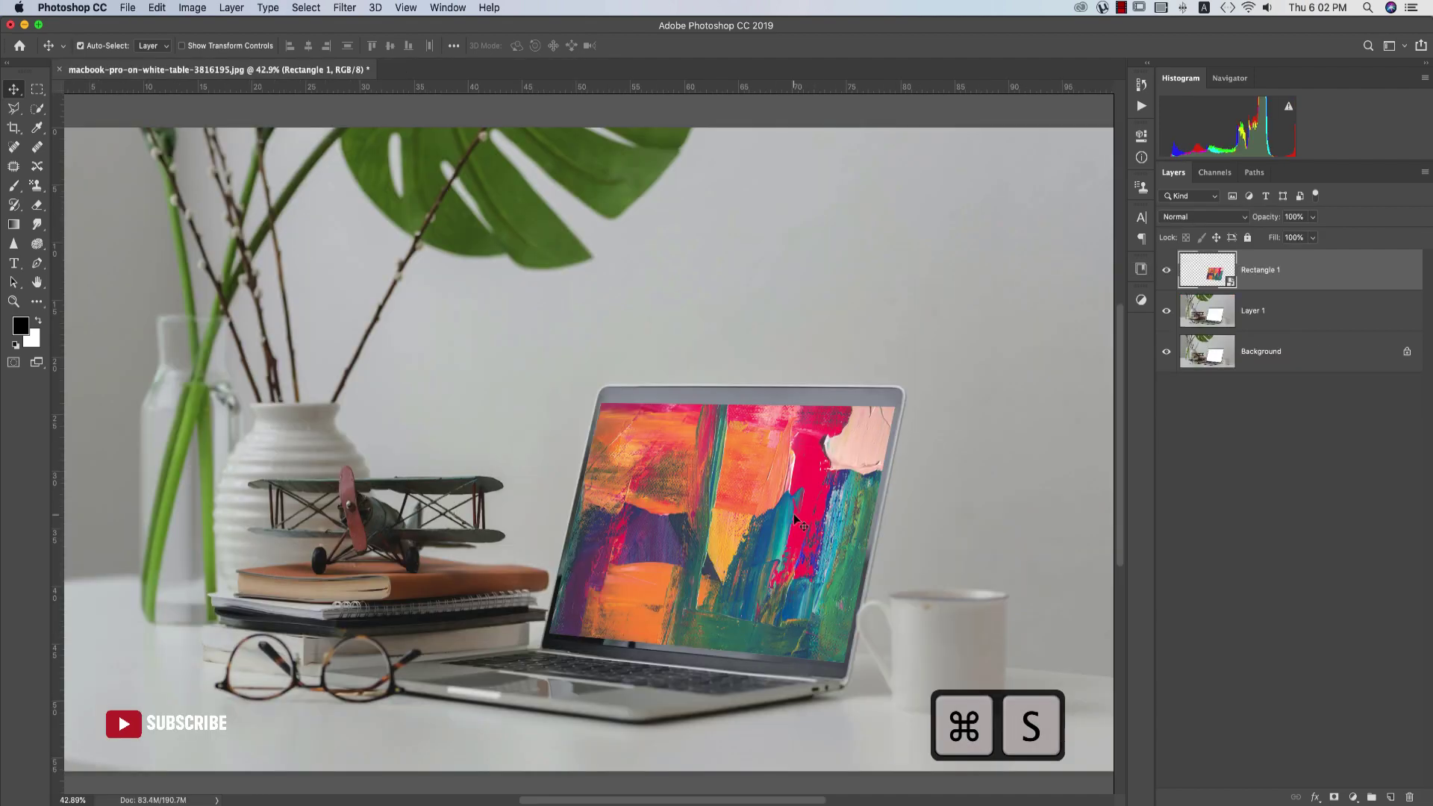